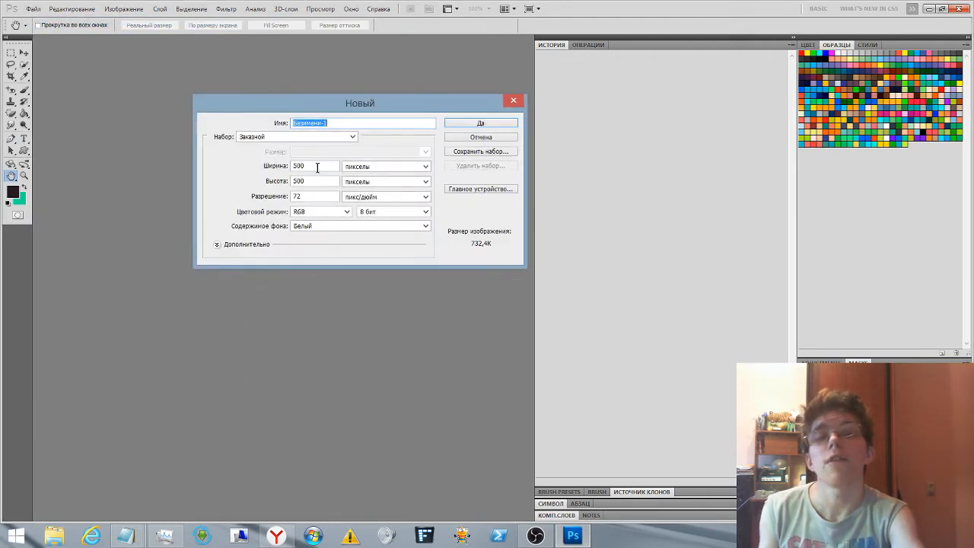
Create a 500 × 500 pixel RGB document with a white background at 72 pixels/inch and show the Animation panel
{"action": "left_click", "coordinate": [316, 166]}
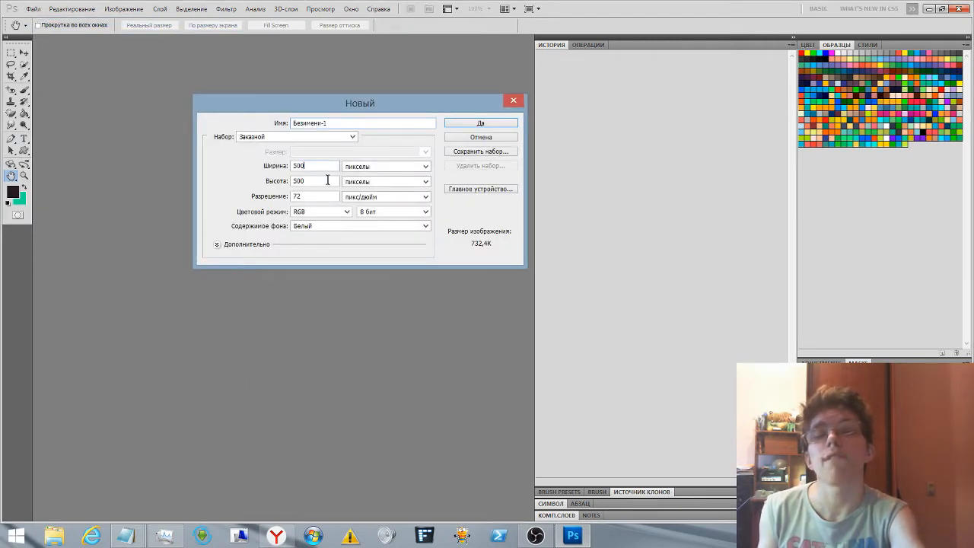
{"action": "left_click", "coordinate": [478, 124]}
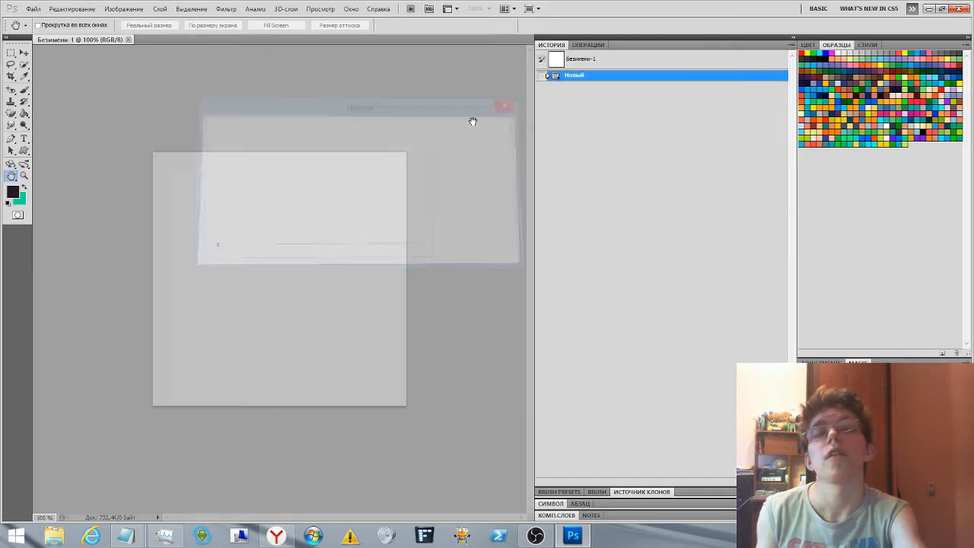
{"action": "left_click", "coordinate": [350, 9]}
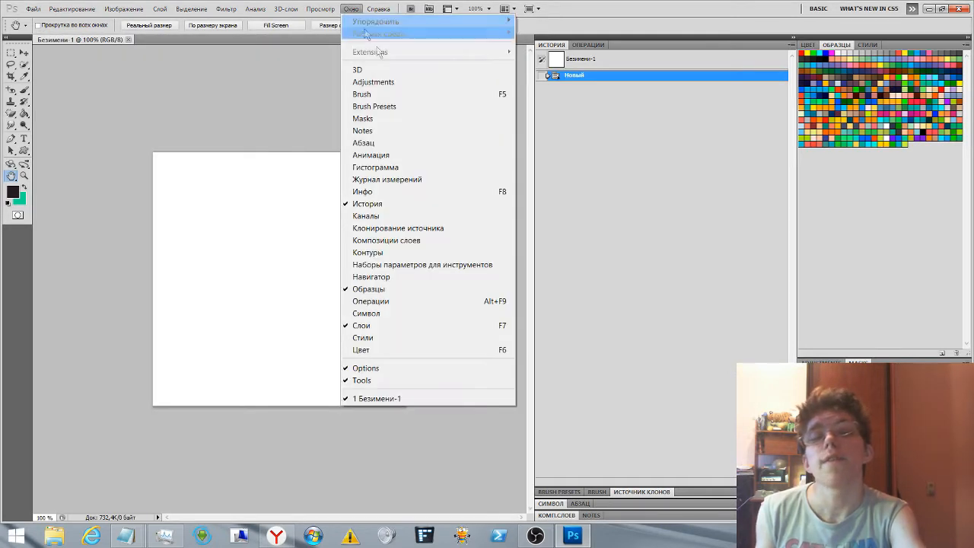
{"action": "left_click", "coordinate": [357, 155]}
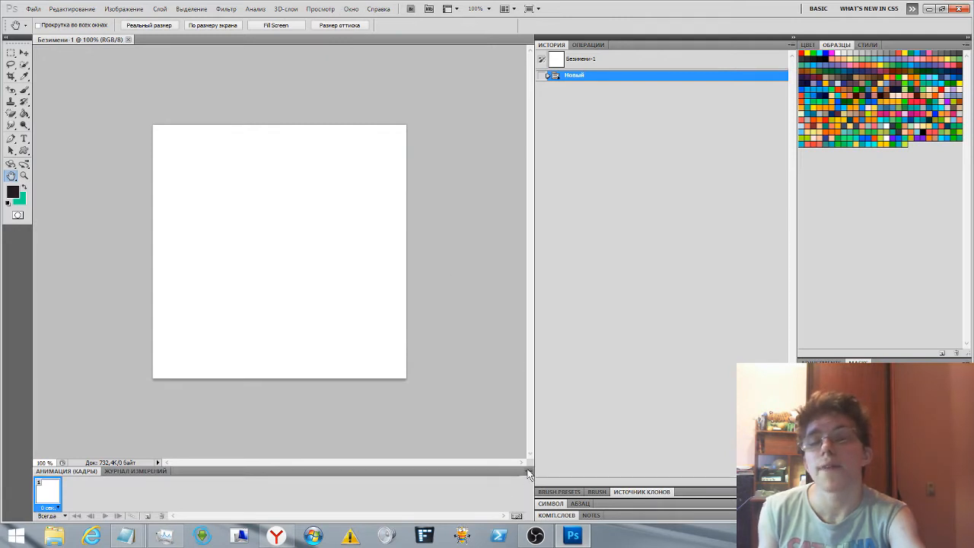
{"action": "left_click", "coordinate": [529, 473]}
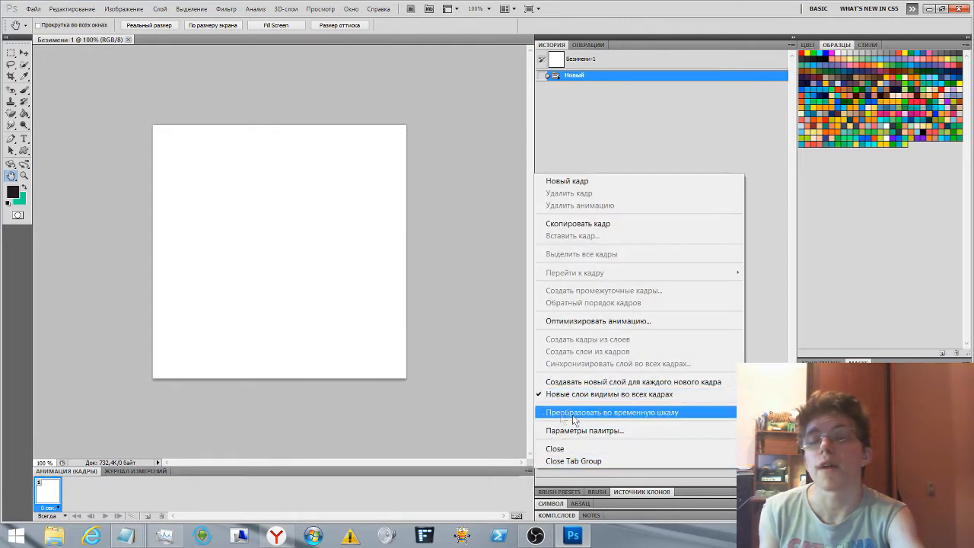
{"action": "left_click", "coordinate": [225, 222]}
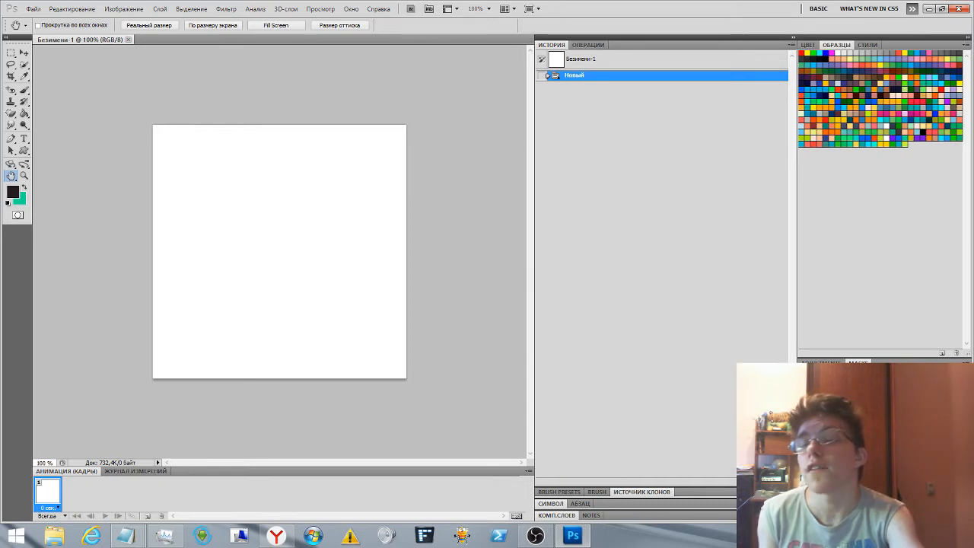
Add three new empty layers to the document
{"action": "left_click", "coordinate": [942, 516]}
{"action": "left_click", "coordinate": [942, 516]}
{"action": "left_click", "coordinate": [942, 516]}
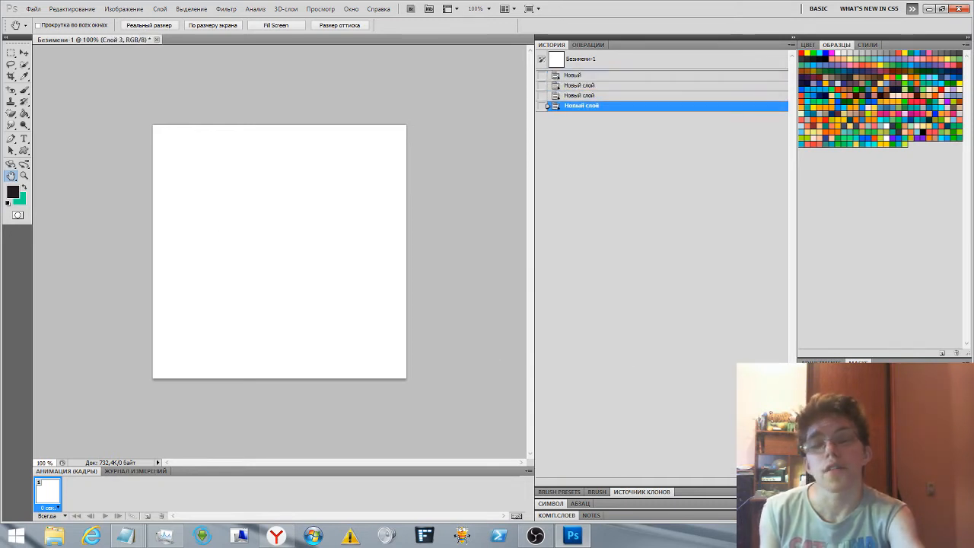
Duplicate the animation frame four times to make five frames
{"action": "left_click", "coordinate": [147, 517]}
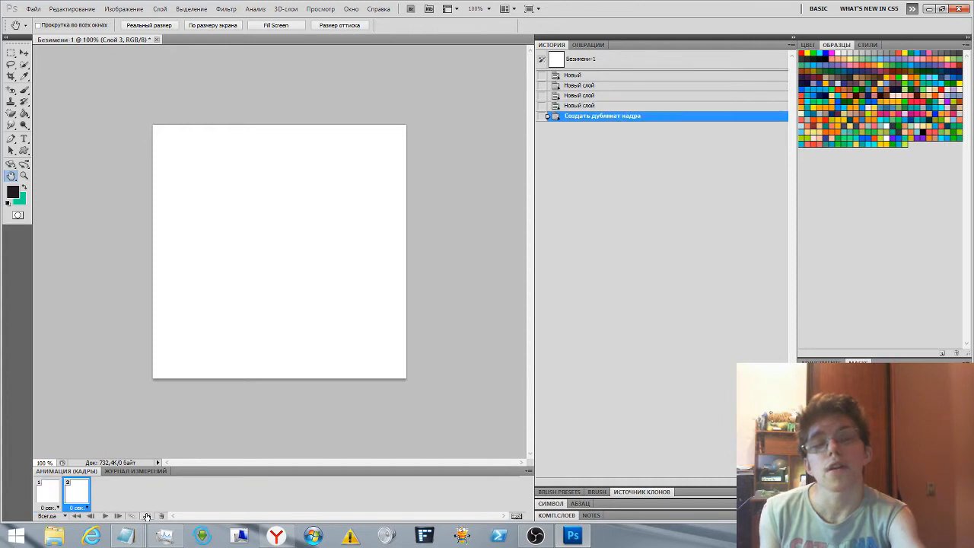
{"action": "left_click", "coordinate": [147, 517]}
{"action": "left_click", "coordinate": [147, 516]}
{"action": "left_click", "coordinate": [147, 517]}
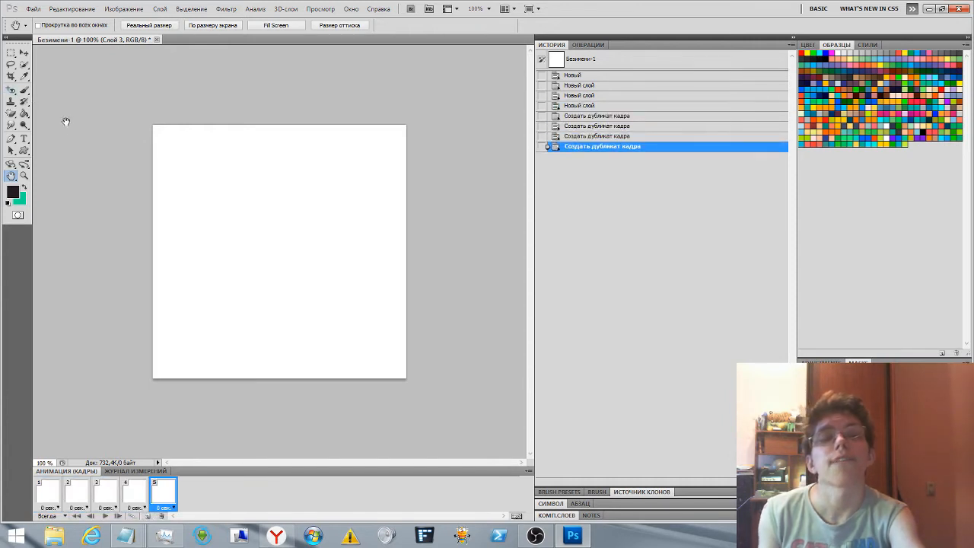
Add the text "ПРИВЕТ" in 72 pt Tahoma Regular and position it in the upper part of the canvas
{"action": "left_click", "coordinate": [24, 138]}
{"action": "left_click", "coordinate": [161, 171]}
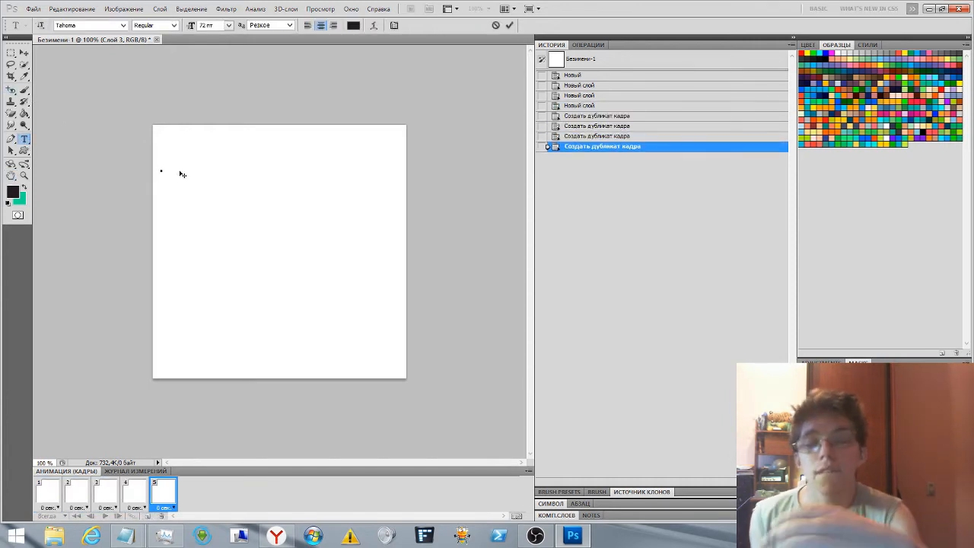
{"action": "type", "text": "ПРИВ"}
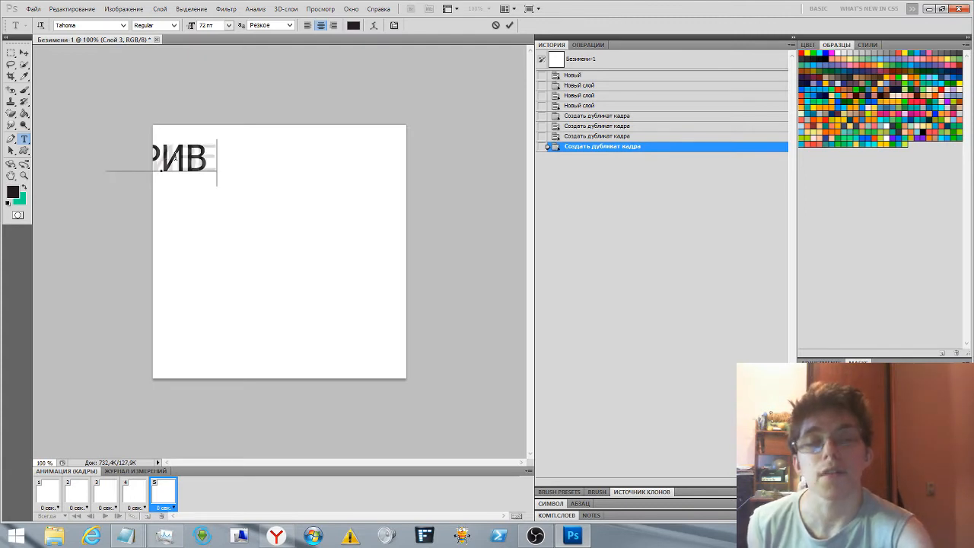
{"action": "type", "text": "ЕТ"}
{"action": "left_click_drag", "start_coordinate": [188, 210], "coordinate": [264, 223]}
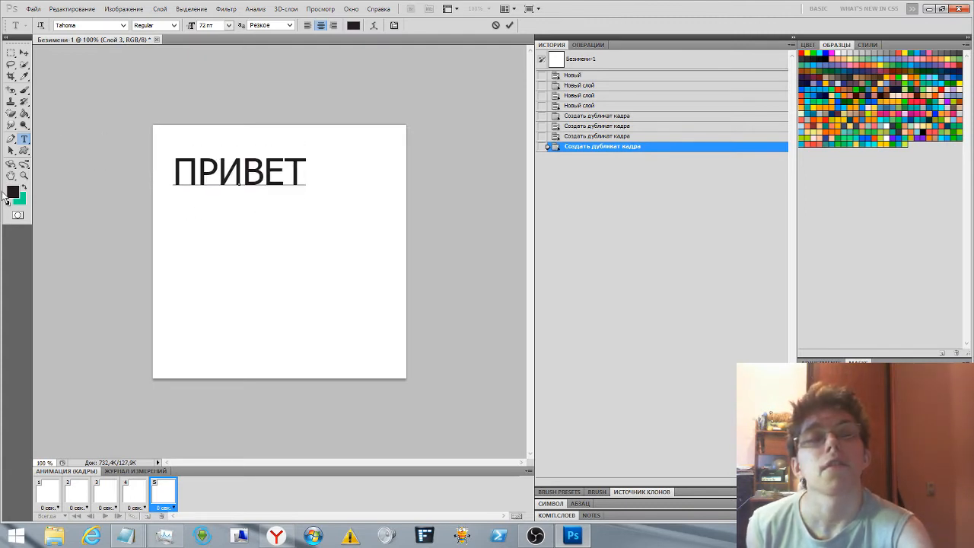
{"action": "left_click", "coordinate": [11, 176]}
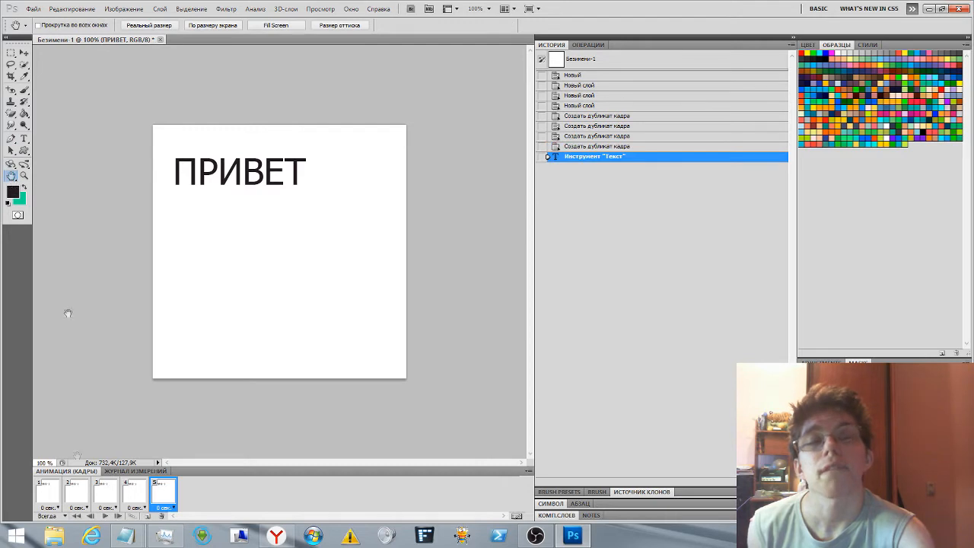
In the first animation frame, move the "ПРИВЕТ" text completely above the canvas
{"action": "left_click", "coordinate": [52, 493]}
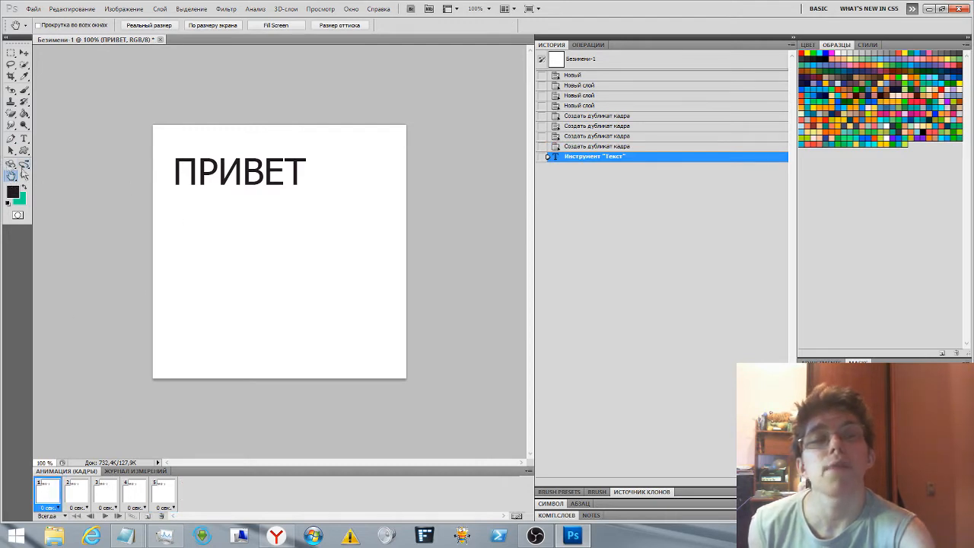
{"action": "left_click", "coordinate": [28, 139]}
{"action": "left_click", "coordinate": [230, 192]}
{"action": "left_click_drag", "start_coordinate": [240, 232], "coordinate": [240, 153]}
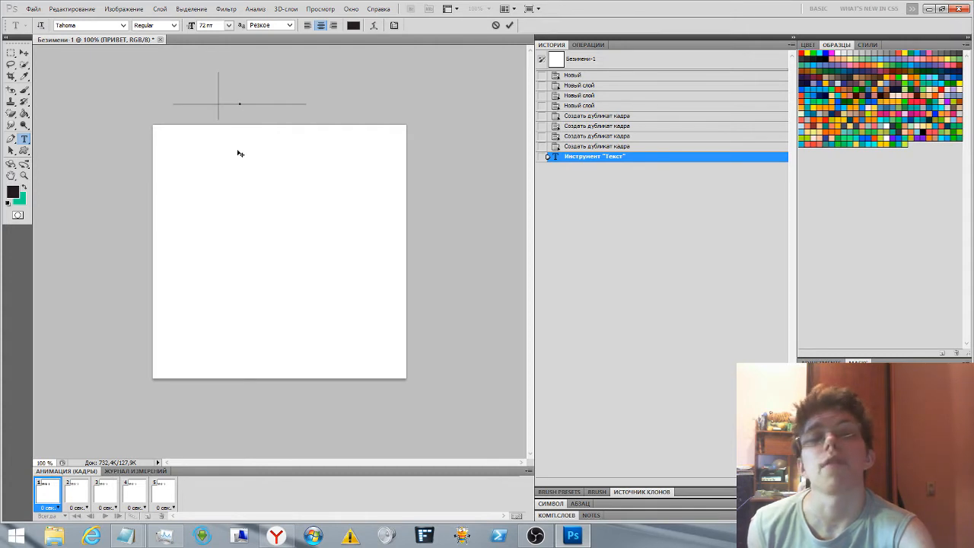
{"action": "left_click", "coordinate": [12, 175]}
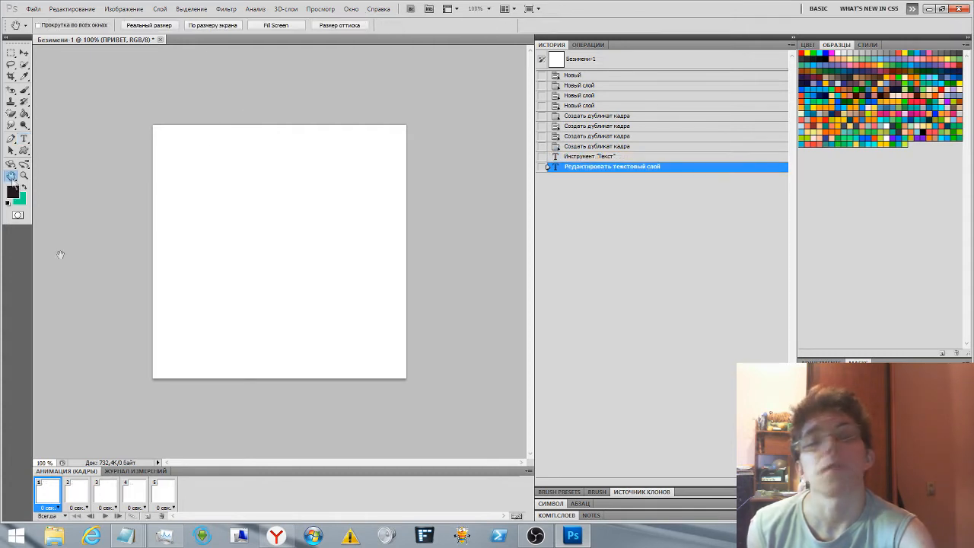
Duplicate the "ПРИВЕТ" layer and move the copy down so it partly overlaps the canvas's upper edge, at about X 177, Y 23 px
{"action": "right_click", "coordinate": [865, 345]}
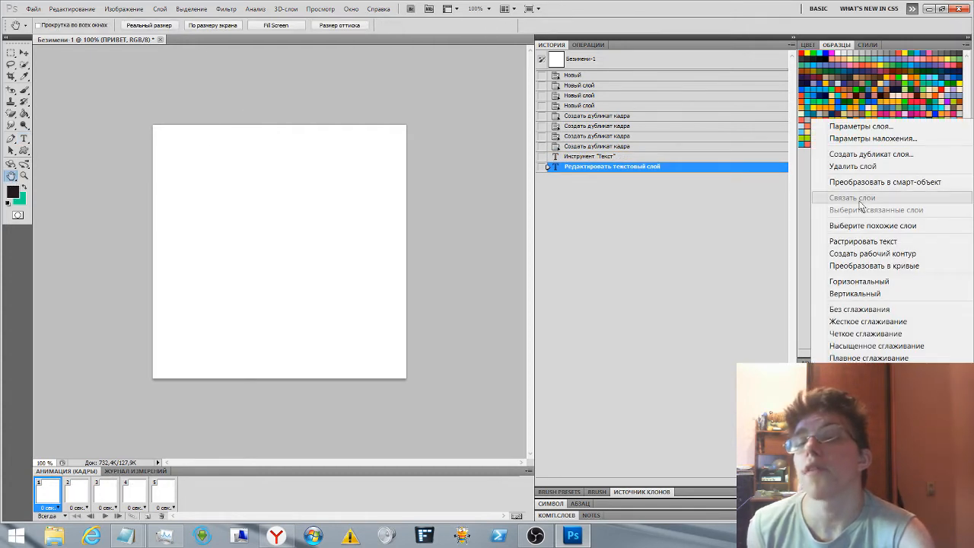
{"action": "left_click", "coordinate": [868, 154]}
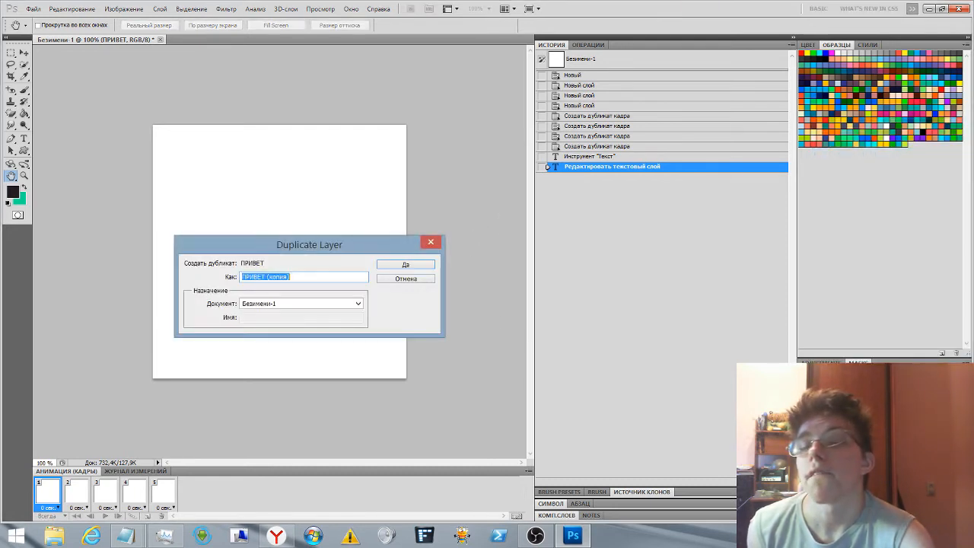
{"action": "left_click", "coordinate": [390, 268]}
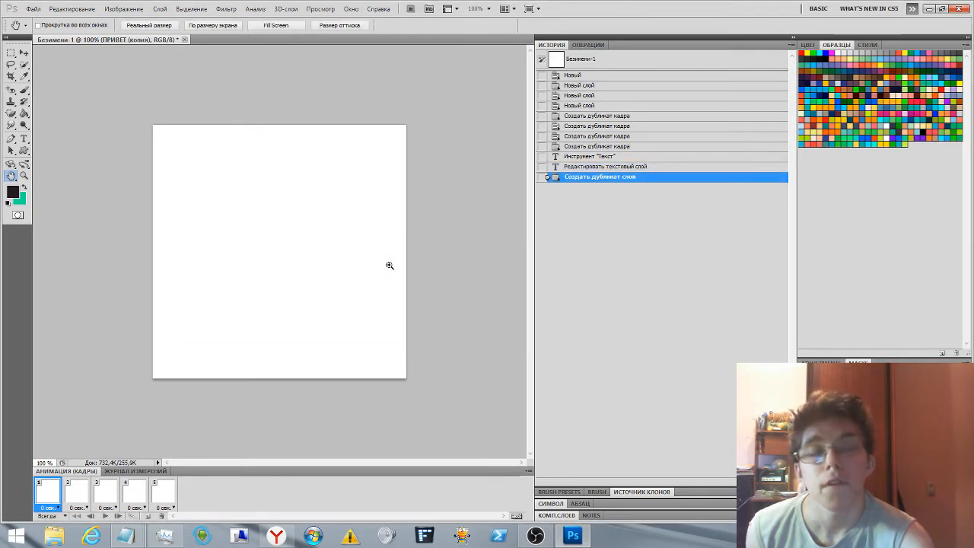
{"action": "key", "text": "ctrl+t"}
{"action": "left_click_drag", "start_coordinate": [209, 106], "coordinate": [211, 147]}
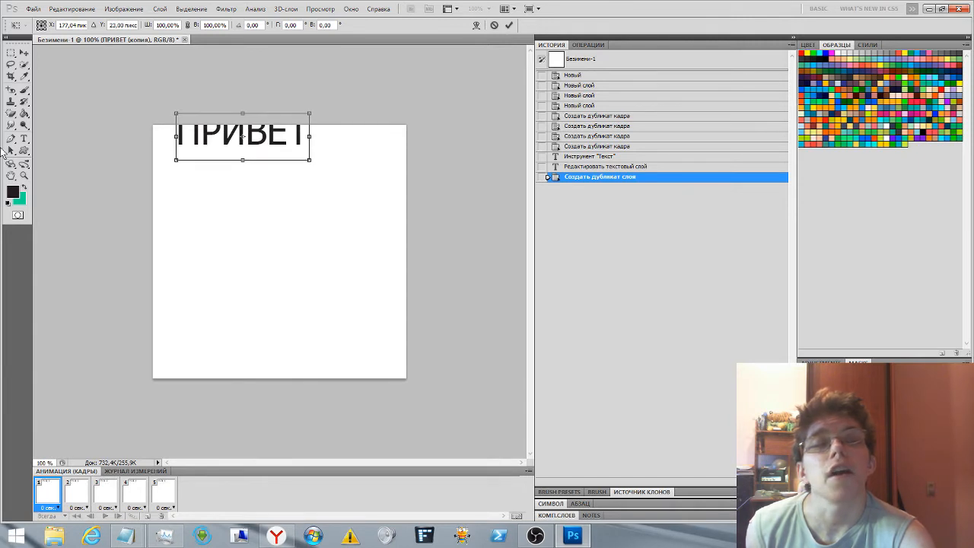
{"action": "left_click", "coordinate": [11, 175]}
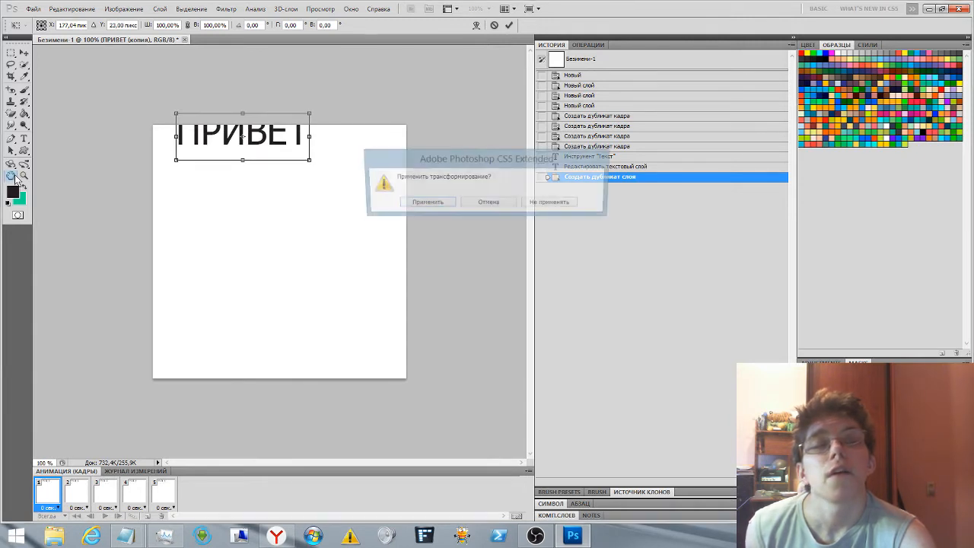
{"action": "left_click", "coordinate": [423, 204]}
Duplicate the text copy at the canvas's upper edge and move the new copy below it, to about X 182, Y 105 px
{"action": "right_click", "coordinate": [809, 109]}
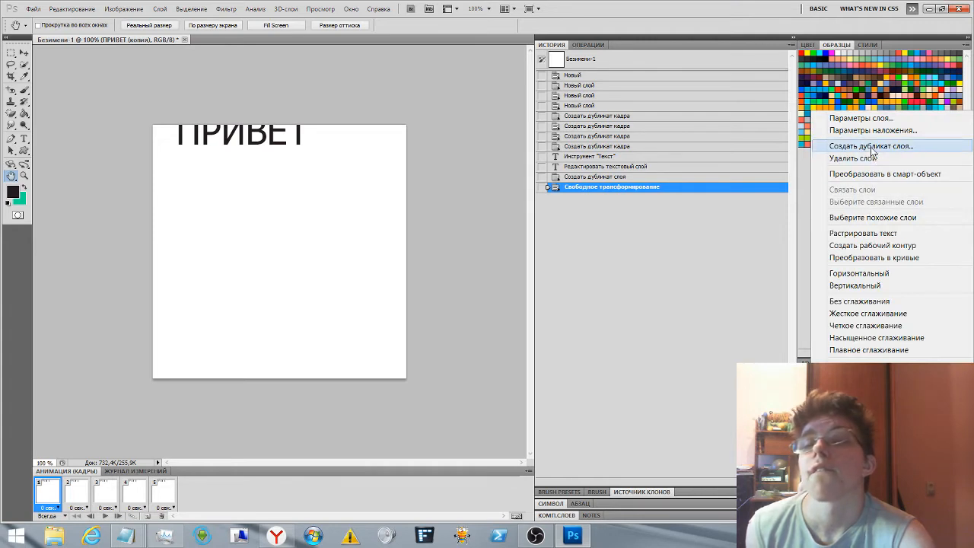
{"action": "left_click", "coordinate": [871, 146]}
{"action": "left_click", "coordinate": [404, 266]}
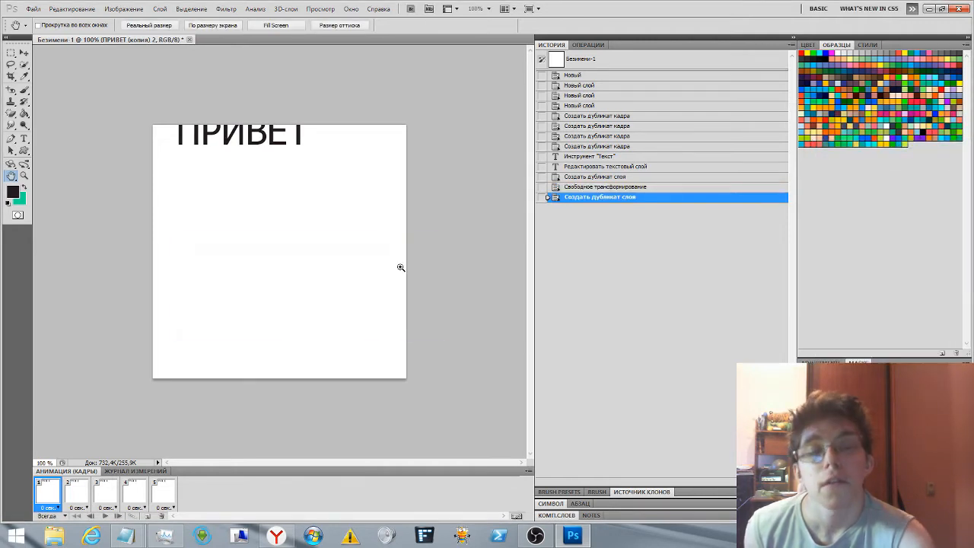
{"action": "key", "text": "ctrl+t"}
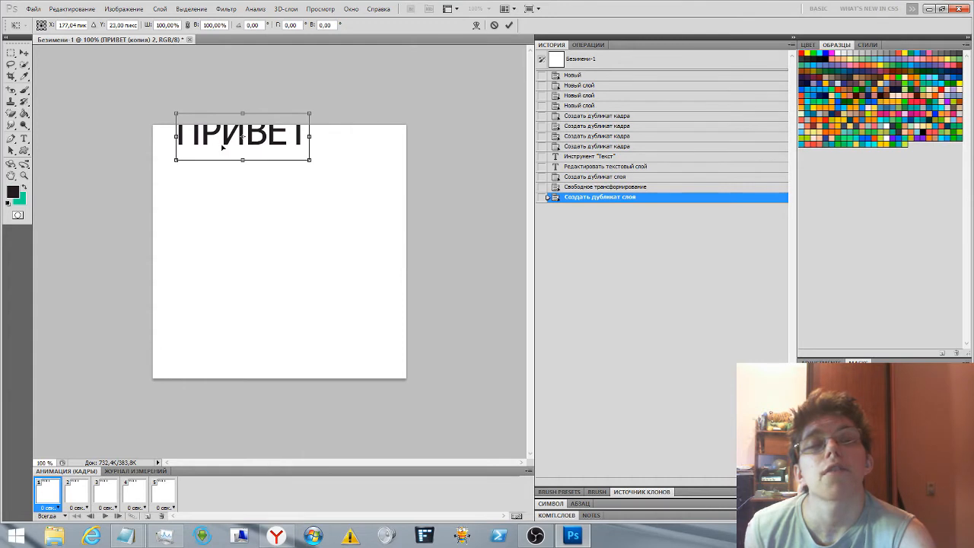
{"action": "left_click_drag", "start_coordinate": [227, 145], "coordinate": [230, 186]}
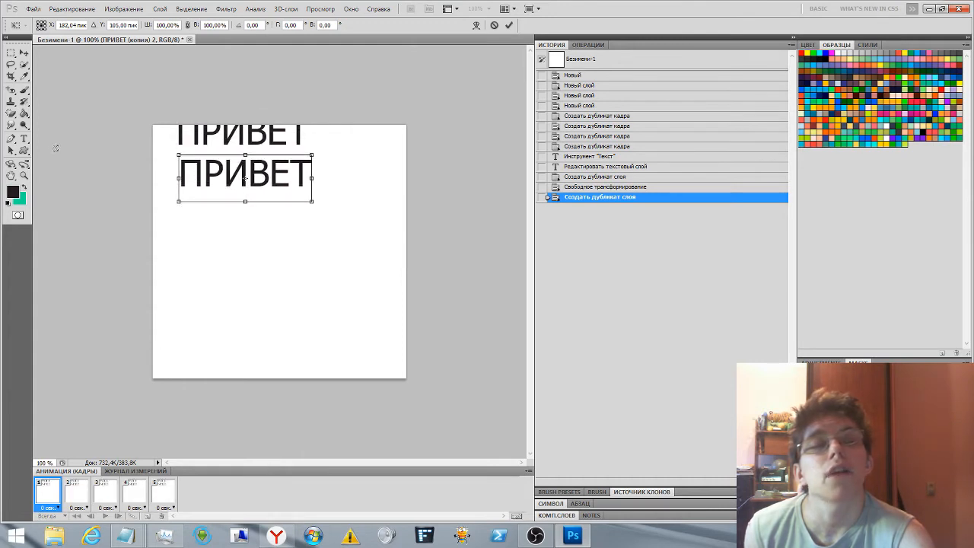
{"action": "left_click", "coordinate": [12, 175]}
{"action": "left_click", "coordinate": [428, 201]}
Duplicate the second text copy and move the third copy directly below it, slightly to the right
{"action": "right_click", "coordinate": [837, 433]}
{"action": "left_click", "coordinate": [870, 140]}
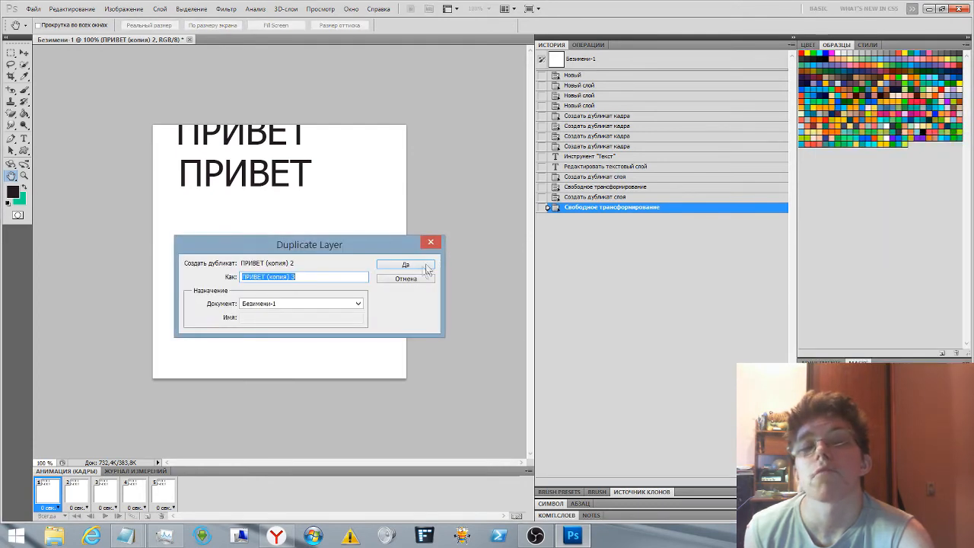
{"action": "left_click", "coordinate": [415, 268]}
{"action": "key", "text": "ctrl+t"}
{"action": "left_click_drag", "start_coordinate": [219, 164], "coordinate": [221, 209]}
{"action": "left_click", "coordinate": [12, 175]}
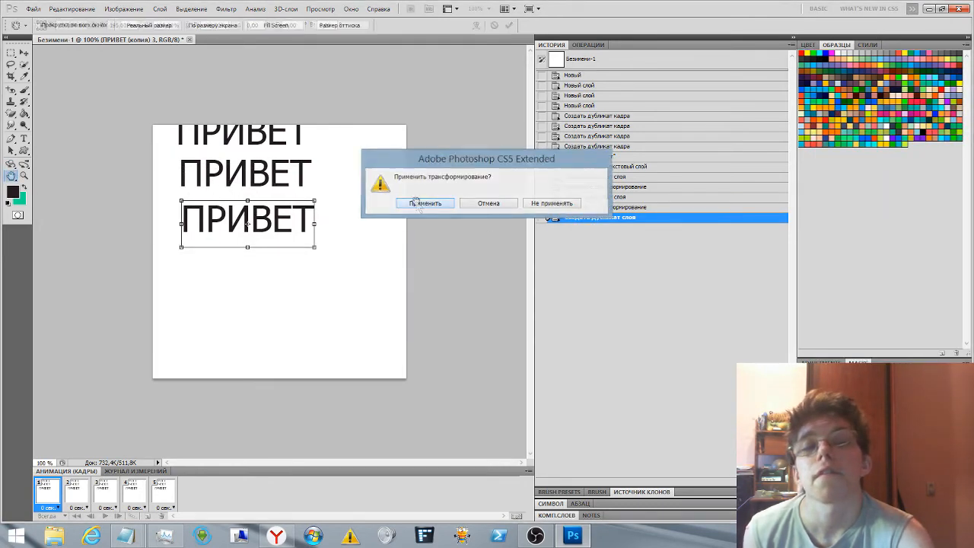
{"action": "left_click", "coordinate": [425, 204]}
Duplicate the third text copy and move the fourth copy below it, to about X 202, Y 286 px
{"action": "right_click", "coordinate": [837, 434]}
{"action": "left_click", "coordinate": [855, 145]}
{"action": "left_click", "coordinate": [407, 265]}
{"action": "key", "text": "ctrl+t"}
{"action": "left_click_drag", "start_coordinate": [259, 221], "coordinate": [266, 267]}
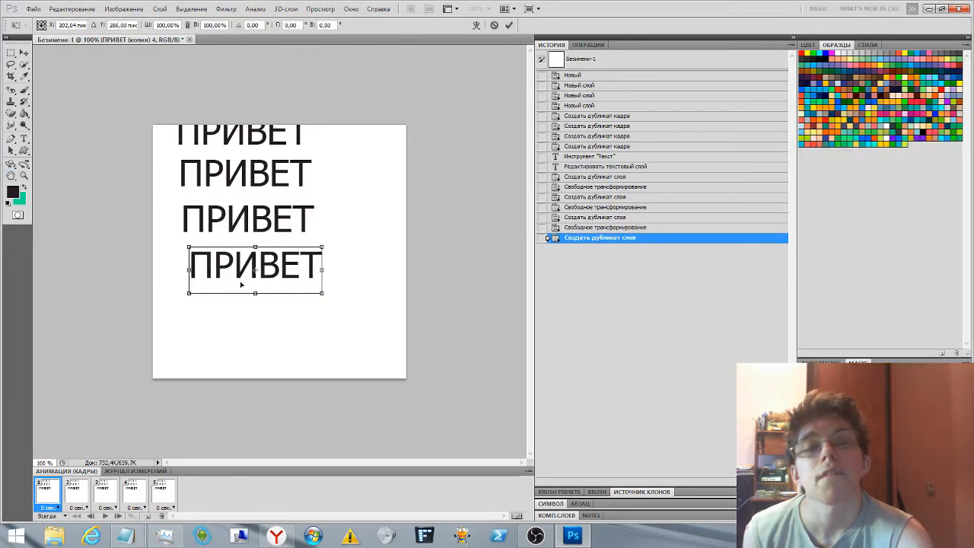
{"action": "left_click", "coordinate": [11, 176]}
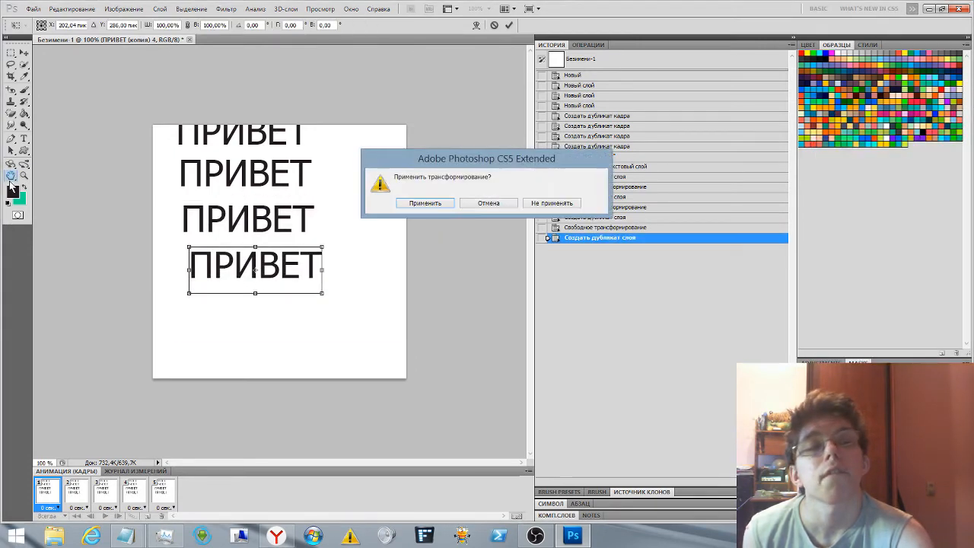
{"action": "left_click", "coordinate": [428, 206]}
Duplicate the fourth text copy and enlarge the fifth copy in place to about 123% width and 144% height
{"action": "right_click", "coordinate": [942, 114]}
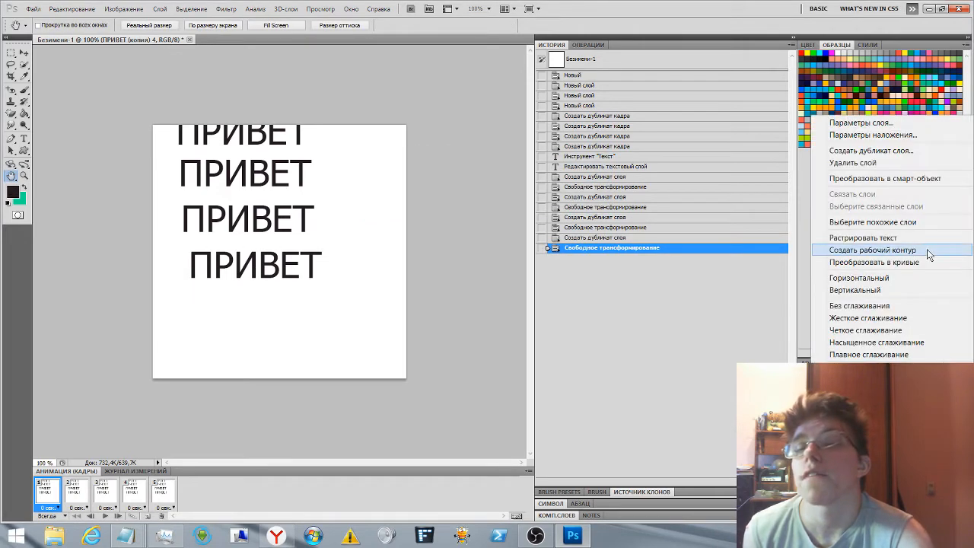
{"action": "left_click", "coordinate": [858, 149]}
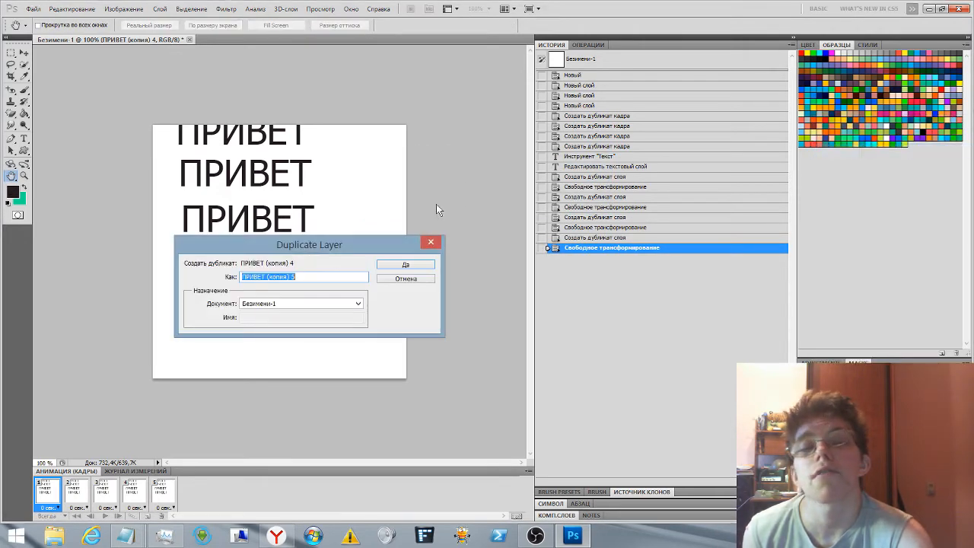
{"action": "left_click", "coordinate": [405, 263]}
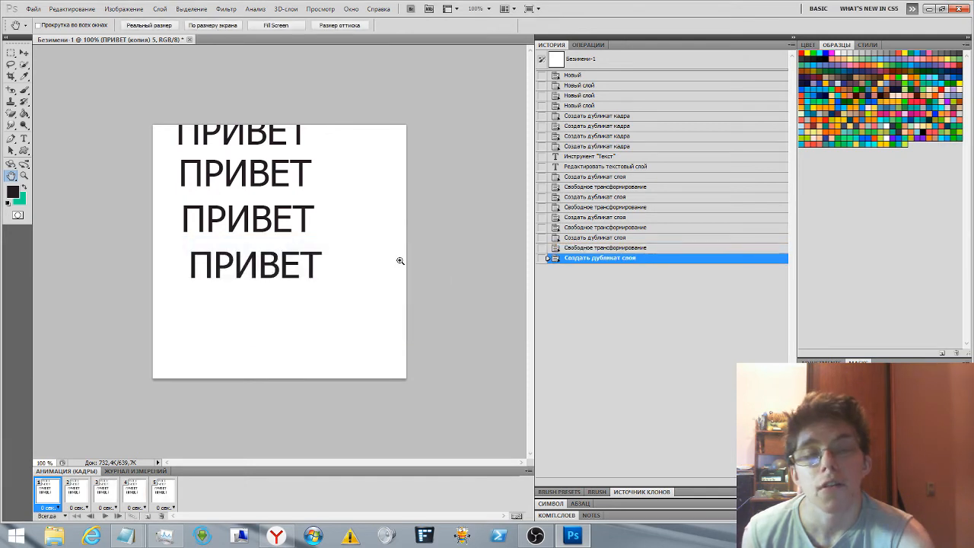
{"action": "key", "text": "ctrl+t"}
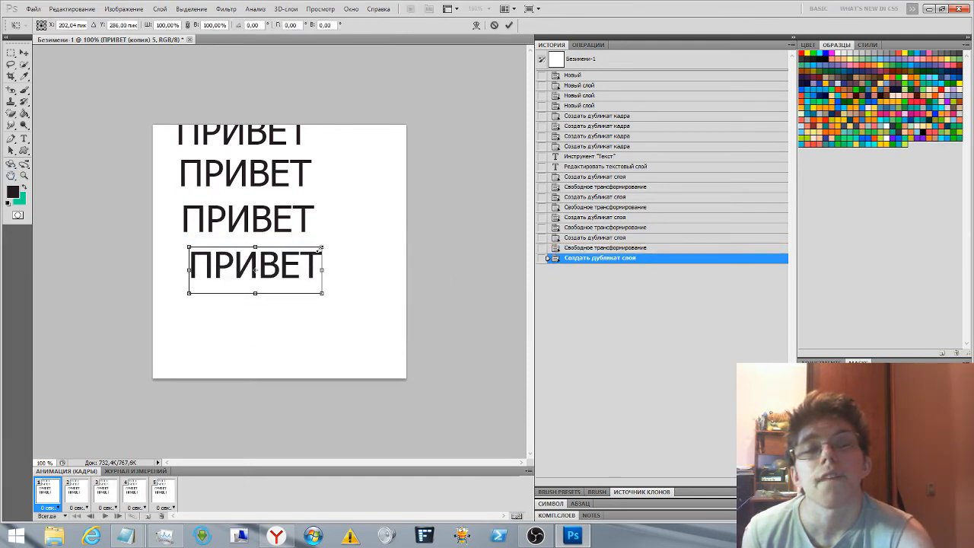
{"action": "left_click_drag", "start_coordinate": [321, 248], "coordinate": [354, 230]}
{"action": "left_click_drag", "start_coordinate": [300, 265], "coordinate": [297, 272]}
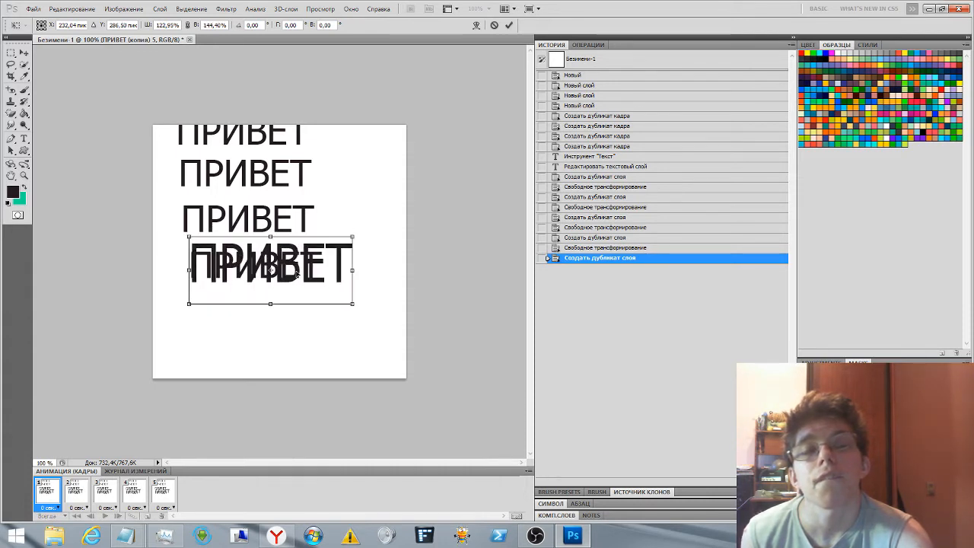
{"action": "left_click", "coordinate": [12, 175]}
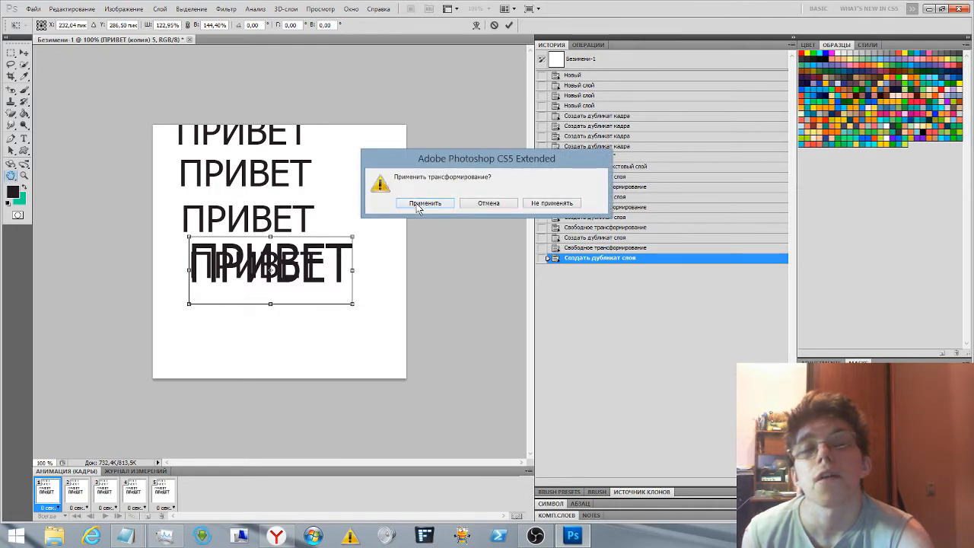
{"action": "left_click", "coordinate": [425, 203]}
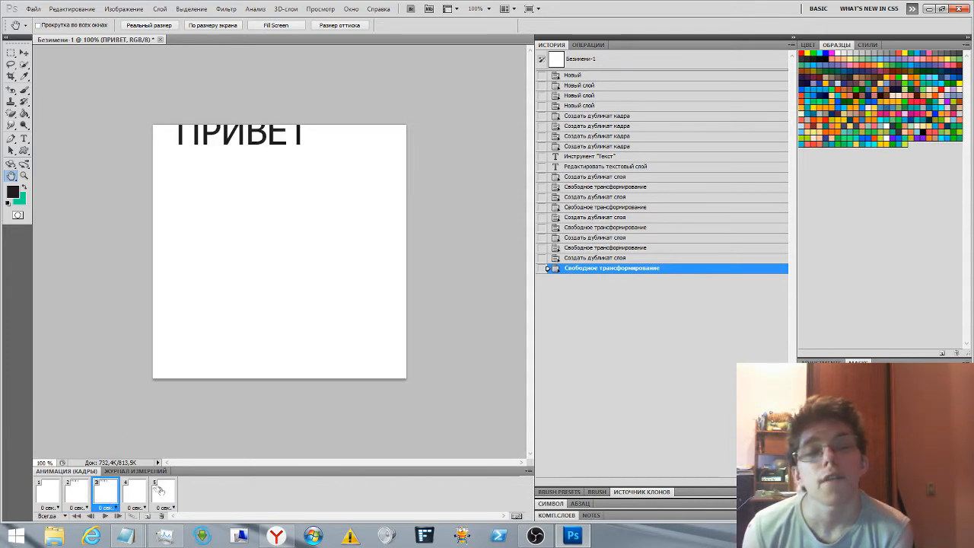
Show the text copy at the canvas's upper edge in frame 4 and check the contents of the preceding frames
{"action": "left_click", "coordinate": [142, 491]}
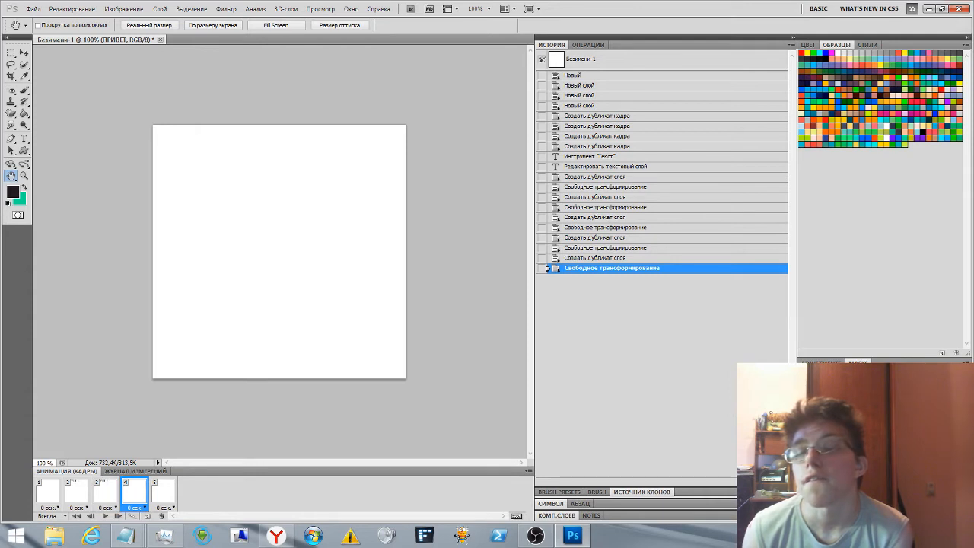
{"action": "left_click", "coordinate": [804, 456]}
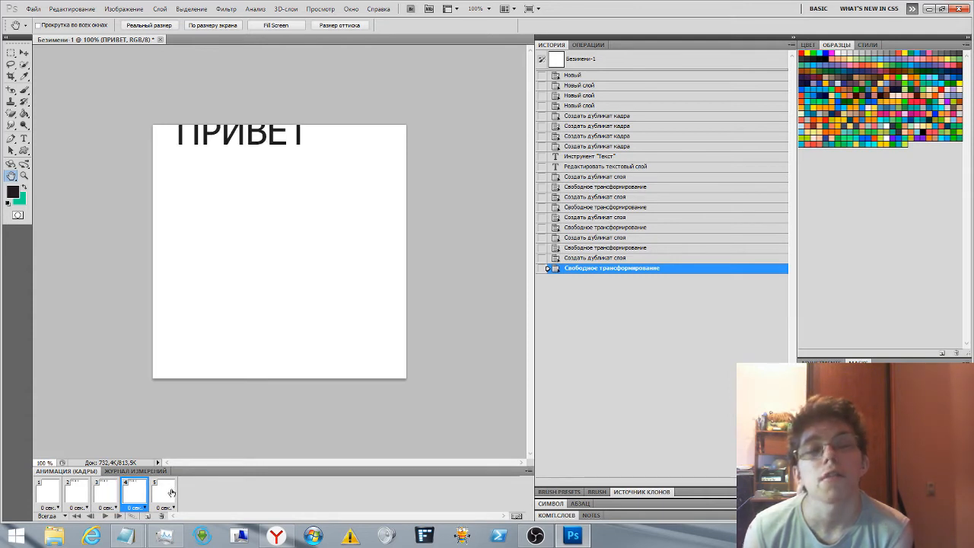
{"action": "left_click", "coordinate": [109, 494]}
{"action": "left_click", "coordinate": [49, 495]}
{"action": "left_click", "coordinate": [69, 496]}
In frame 3, hide the text copy at the canvas's upper edge and show the second copy below it
{"action": "left_click", "coordinate": [104, 494]}
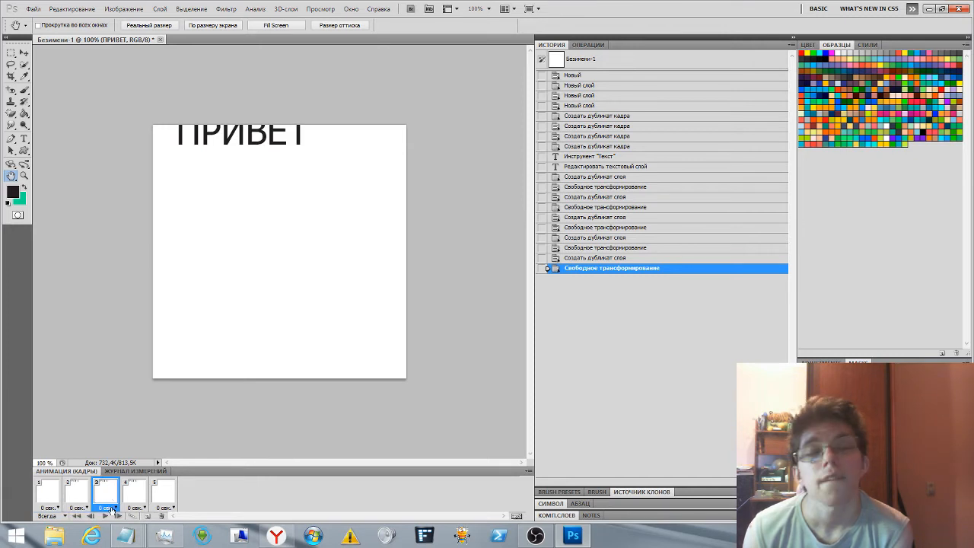
{"action": "left_click", "coordinate": [805, 464]}
{"action": "left_click", "coordinate": [805, 449]}
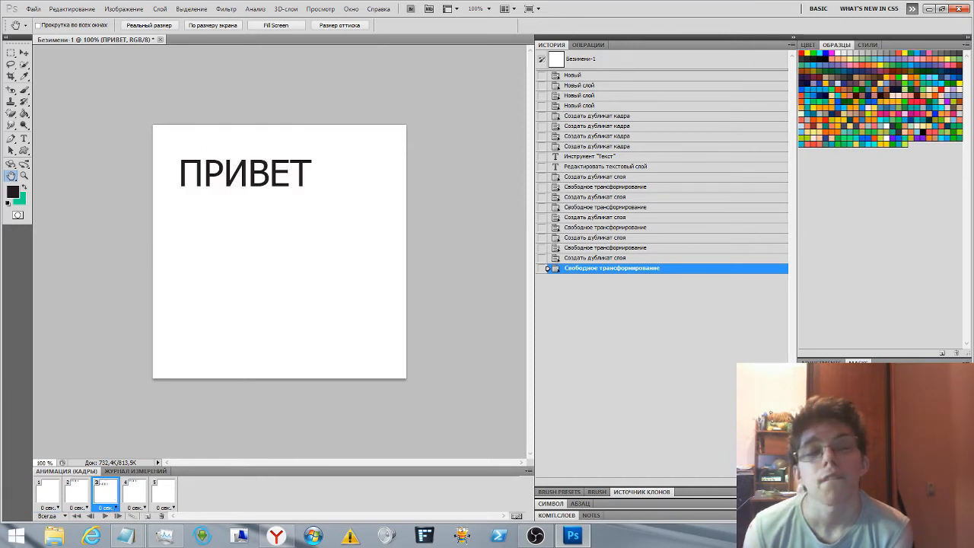
Set frame 4 to show only the third text copy, with the two copies above it hidden
{"action": "left_click", "coordinate": [75, 494]}
{"action": "left_click", "coordinate": [103, 495]}
{"action": "left_click", "coordinate": [134, 494]}
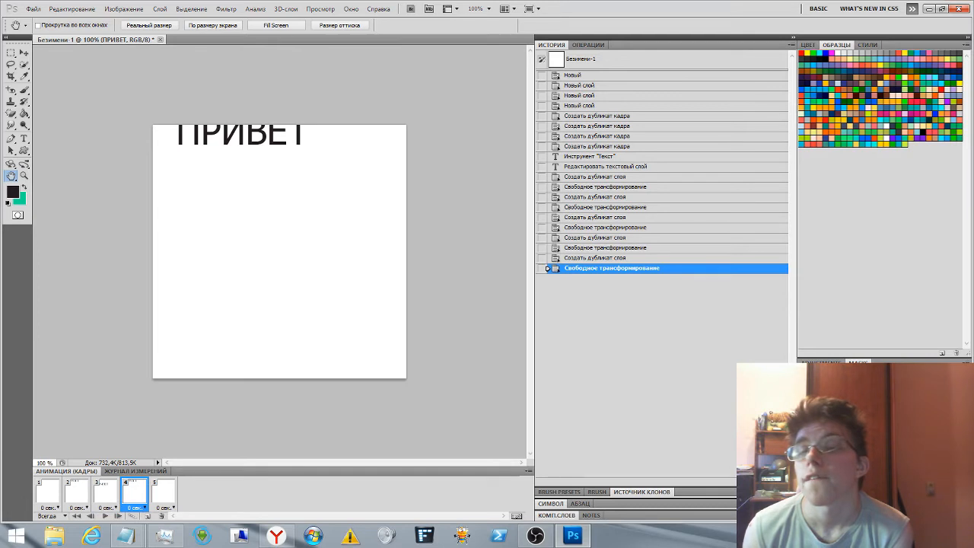
{"action": "left_click", "coordinate": [805, 464]}
{"action": "left_click", "coordinate": [805, 449]}
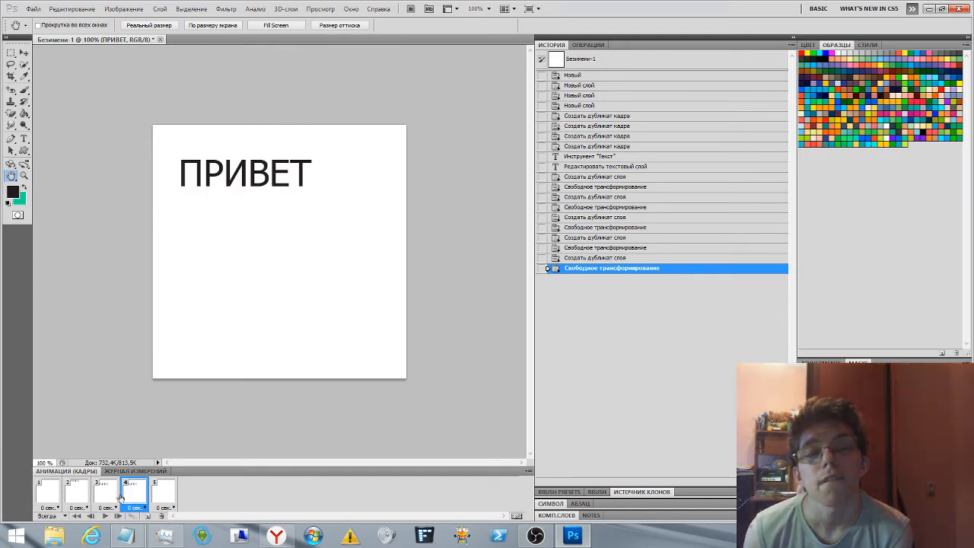
{"action": "left_click", "coordinate": [74, 497]}
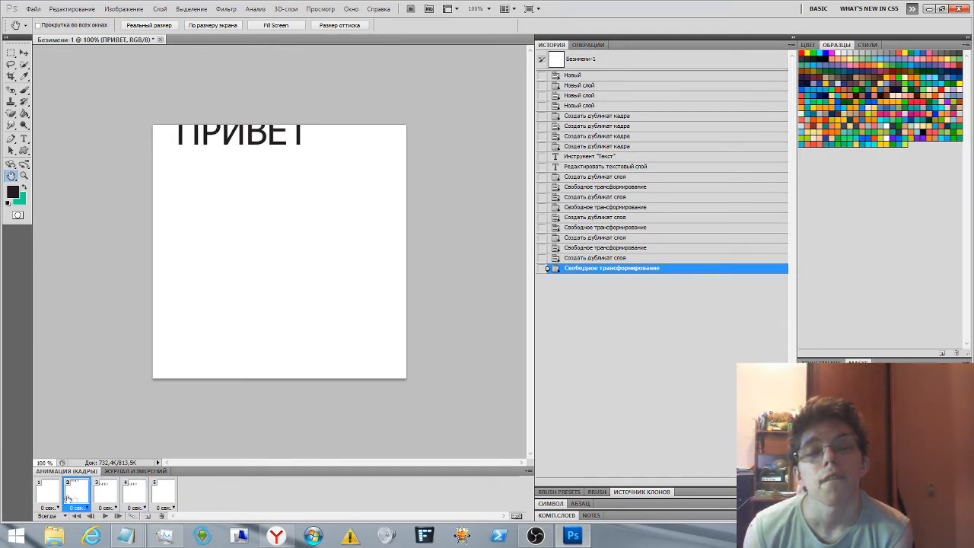
{"action": "left_click", "coordinate": [103, 490]}
{"action": "left_click", "coordinate": [140, 491]}
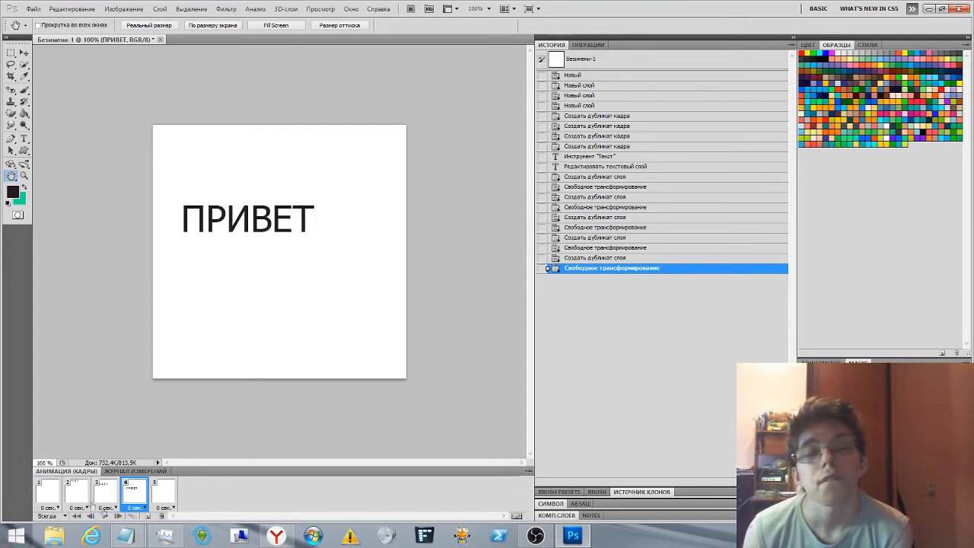
In frame 5, hide the third text copy and show the fourth copy below it
{"action": "left_click", "coordinate": [164, 493]}
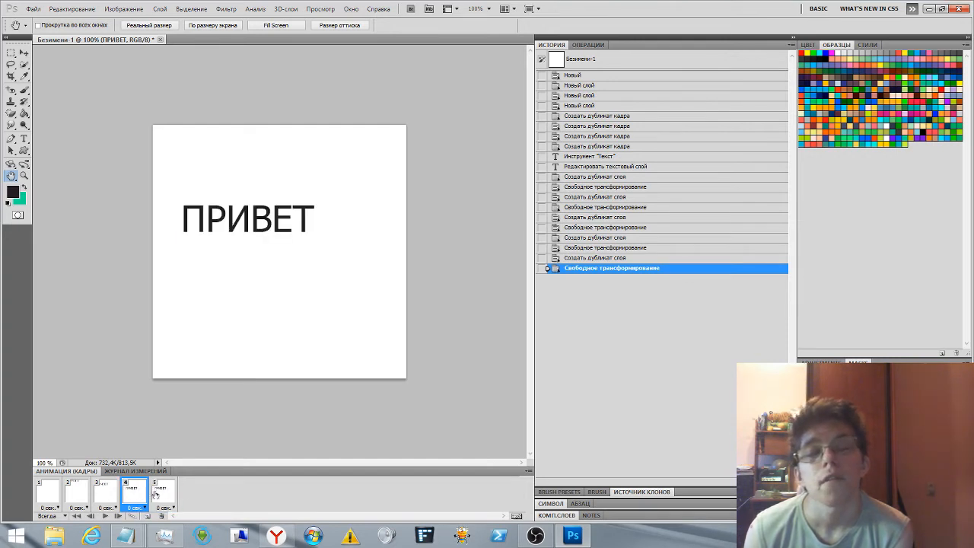
{"action": "left_click", "coordinate": [805, 487]}
{"action": "left_click", "coordinate": [804, 470]}
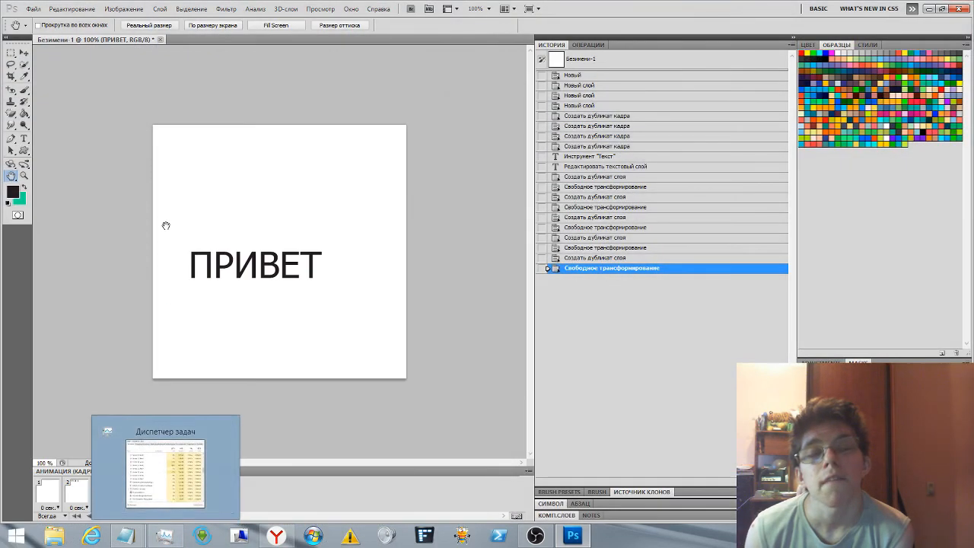
Duplicate frame 5 twice and, in frame 6, replace the fourth text copy with the enlarged fifth copy
{"action": "left_click", "coordinate": [147, 516]}
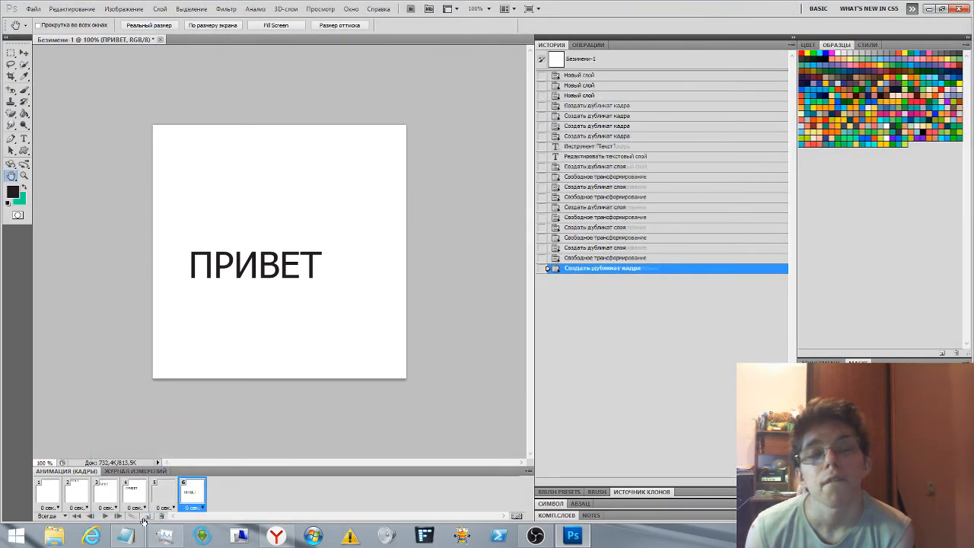
{"action": "left_click", "coordinate": [147, 516]}
{"action": "left_click", "coordinate": [192, 493]}
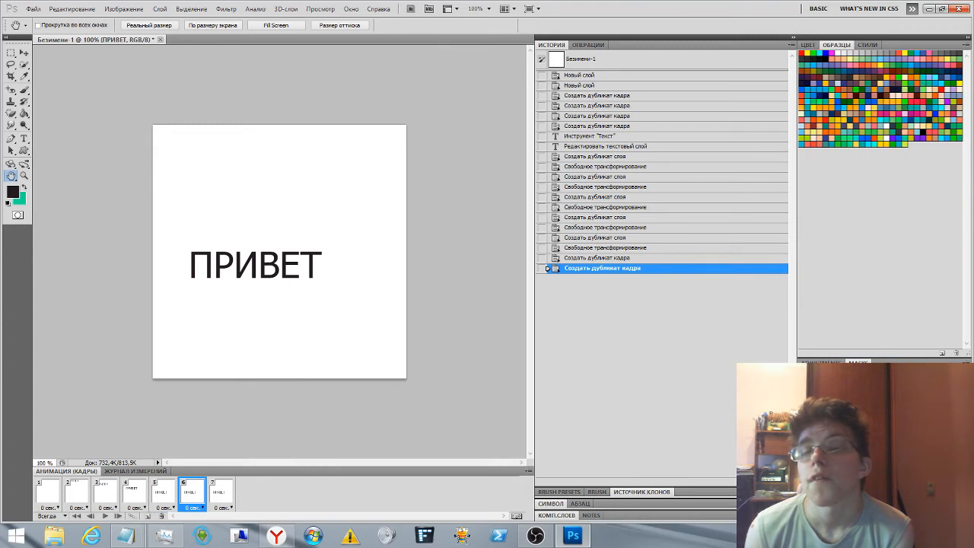
{"action": "left_click", "coordinate": [804, 471]}
{"action": "left_click", "coordinate": [804, 454]}
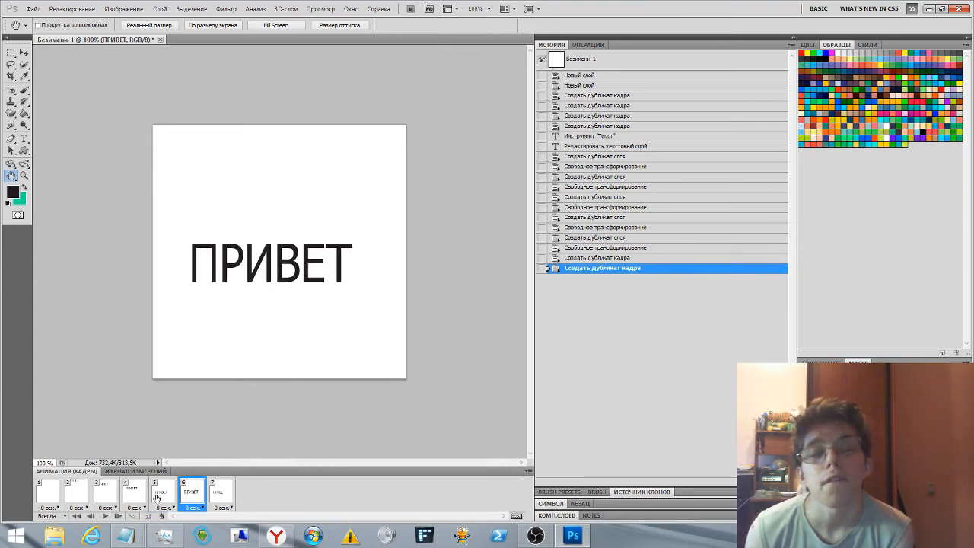
Review frames 5 back to 1, preview the animation from the first frame, check its looping options and stop playback
{"action": "left_click", "coordinate": [156, 496]}
{"action": "left_click", "coordinate": [133, 497]}
{"action": "left_click", "coordinate": [111, 502]}
{"action": "left_click", "coordinate": [77, 505]}
{"action": "left_click", "coordinate": [47, 496]}
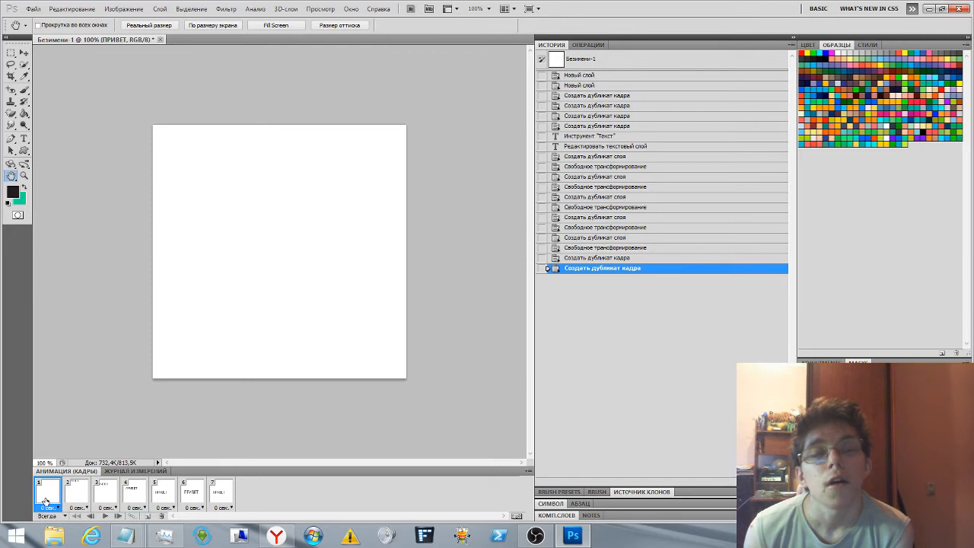
{"action": "left_click", "coordinate": [102, 516]}
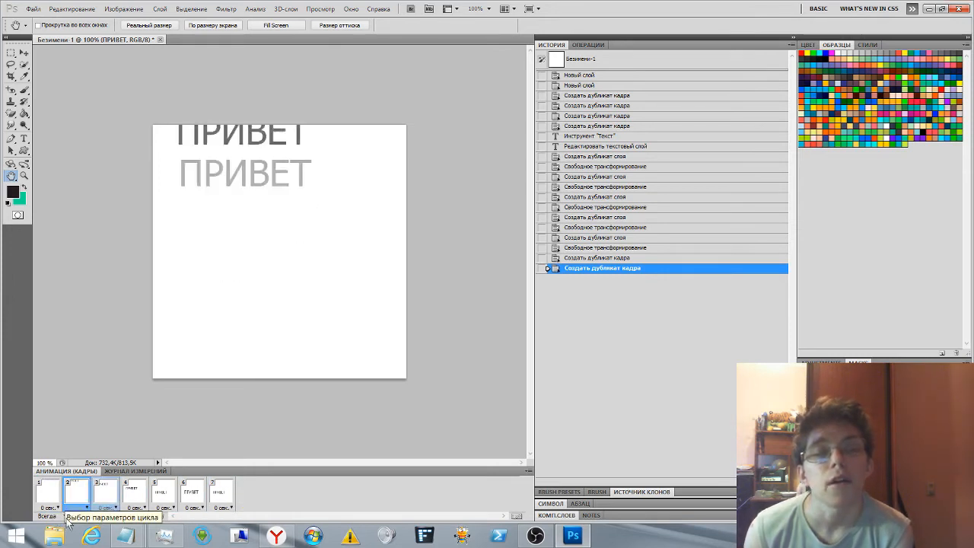
{"action": "left_click", "coordinate": [66, 517]}
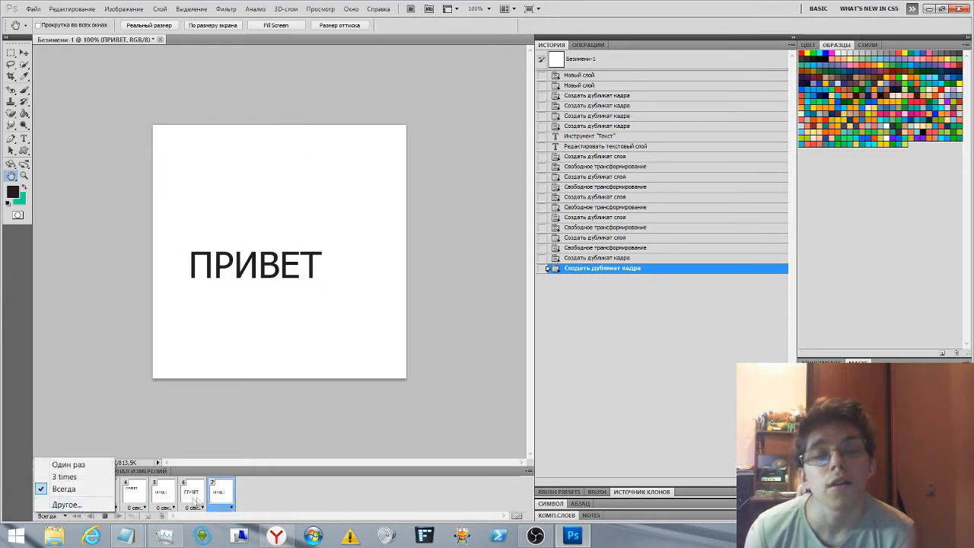
{"action": "left_click", "coordinate": [309, 493]}
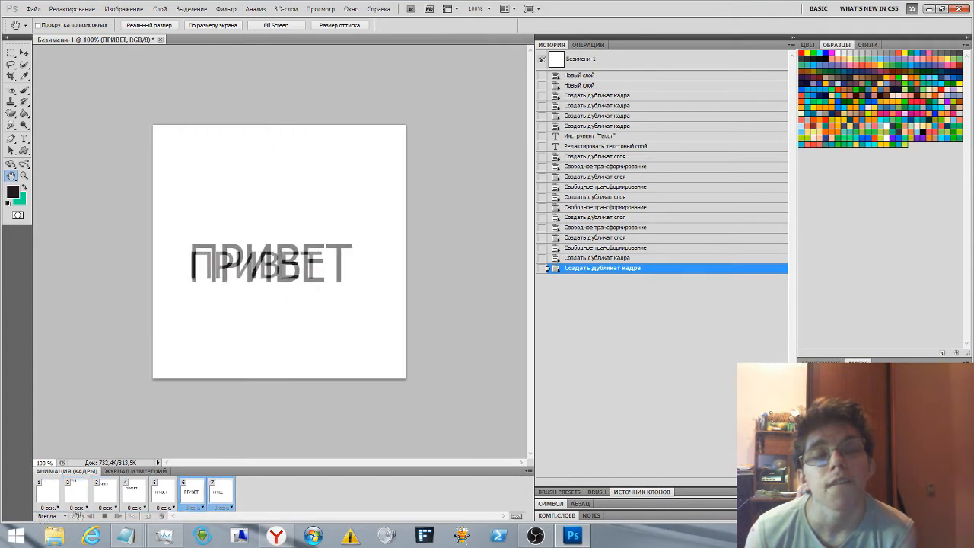
{"action": "left_click", "coordinate": [104, 516]}
Set the display time of frames 1, 2 and 3 to 0.2 seconds each
{"action": "left_click", "coordinate": [45, 501]}
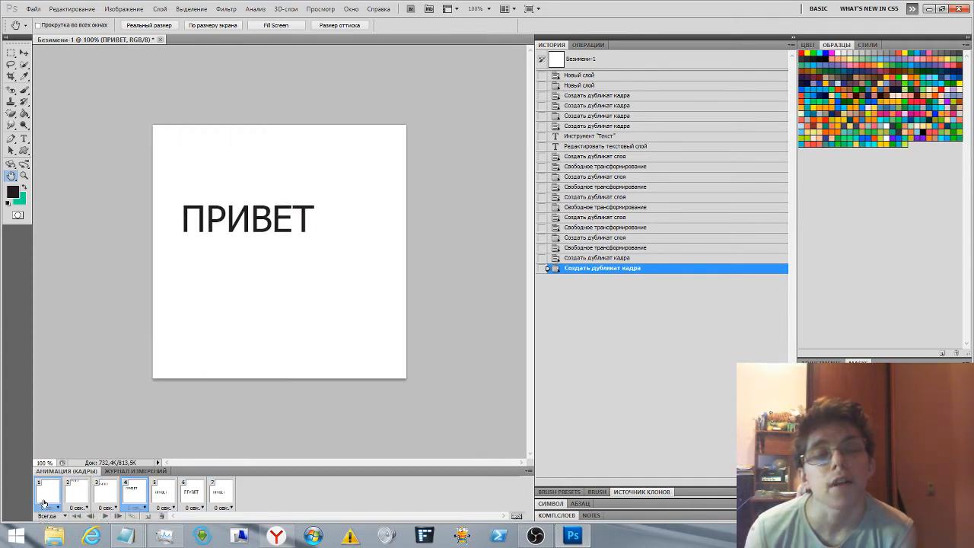
{"action": "left_click", "coordinate": [52, 509]}
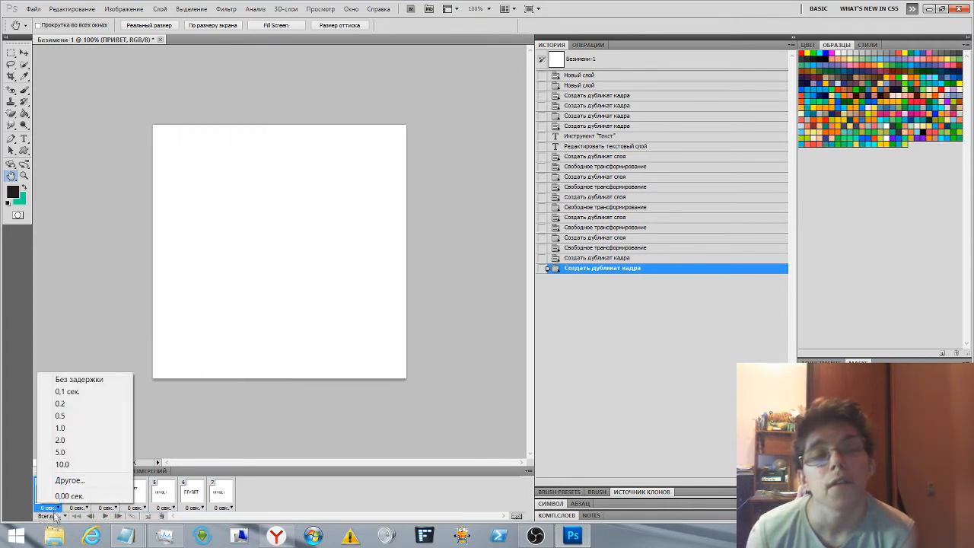
{"action": "left_click", "coordinate": [61, 403]}
{"action": "left_click", "coordinate": [77, 508]}
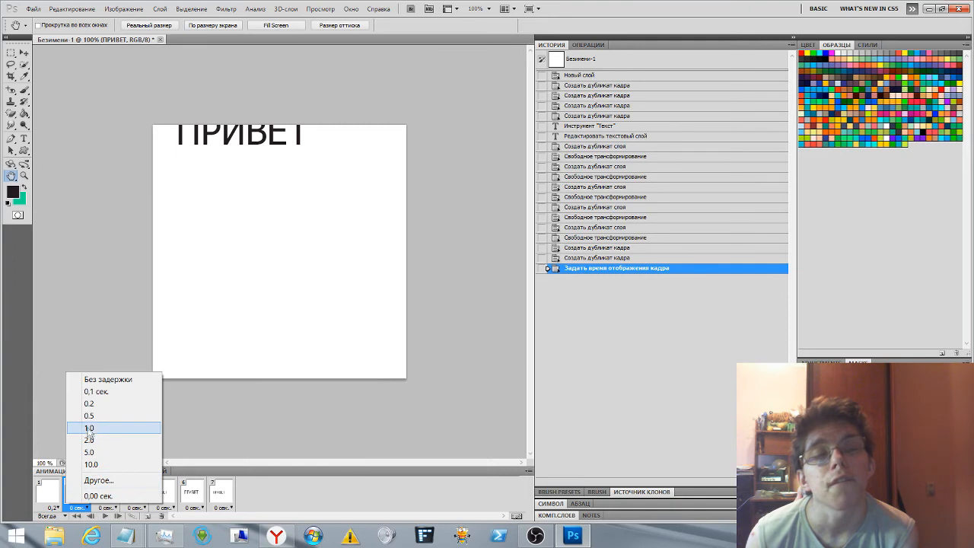
{"action": "left_click", "coordinate": [81, 405]}
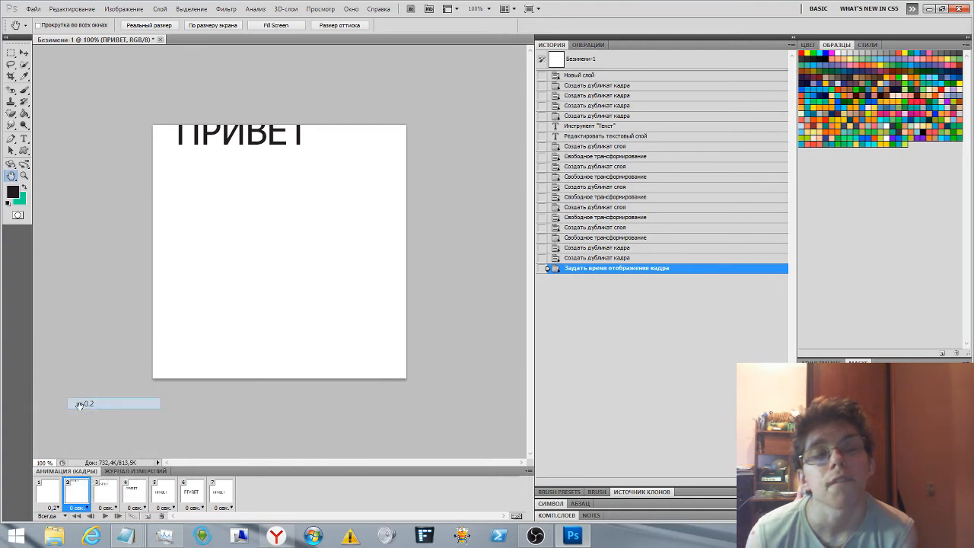
{"action": "left_click", "coordinate": [111, 508]}
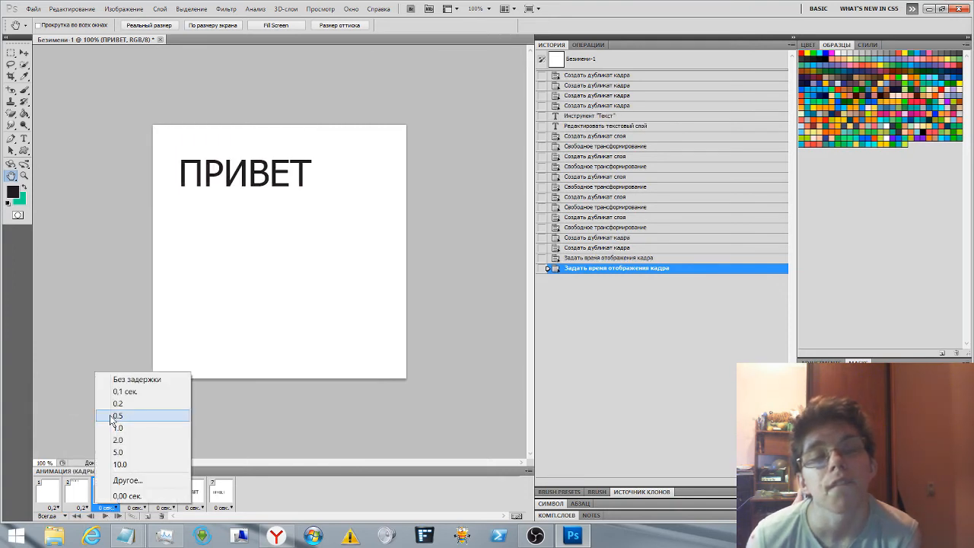
{"action": "left_click", "coordinate": [117, 403]}
Set the display time of frames 4 through 7 to 0.2 seconds each
{"action": "left_click", "coordinate": [134, 508]}
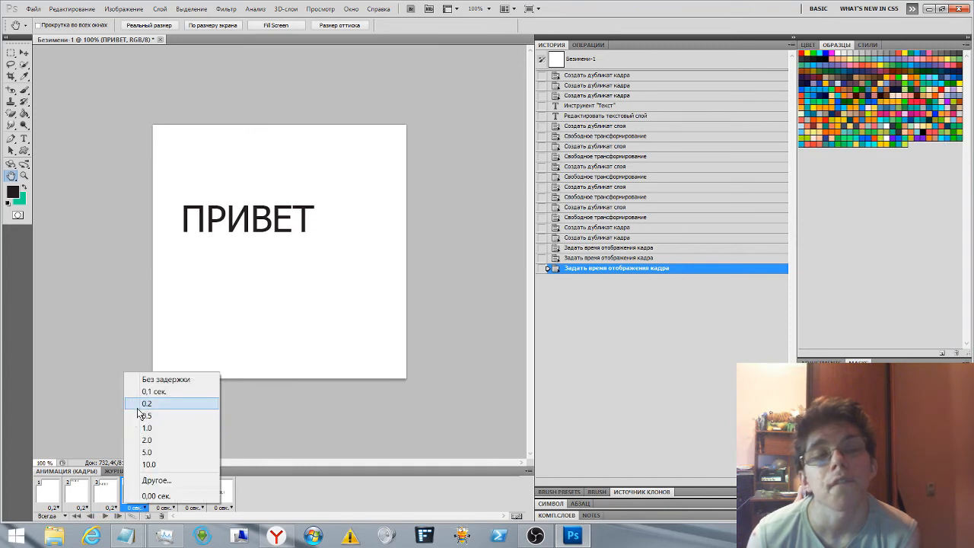
{"action": "left_click", "coordinate": [147, 404]}
{"action": "left_click", "coordinate": [164, 508]}
{"action": "left_click", "coordinate": [175, 416]}
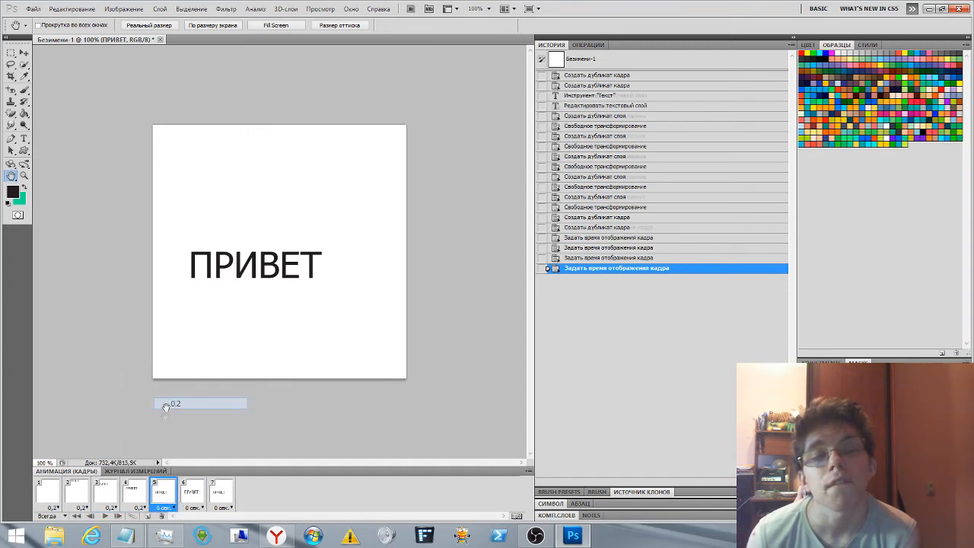
{"action": "left_click", "coordinate": [193, 506]}
{"action": "left_click", "coordinate": [194, 406]}
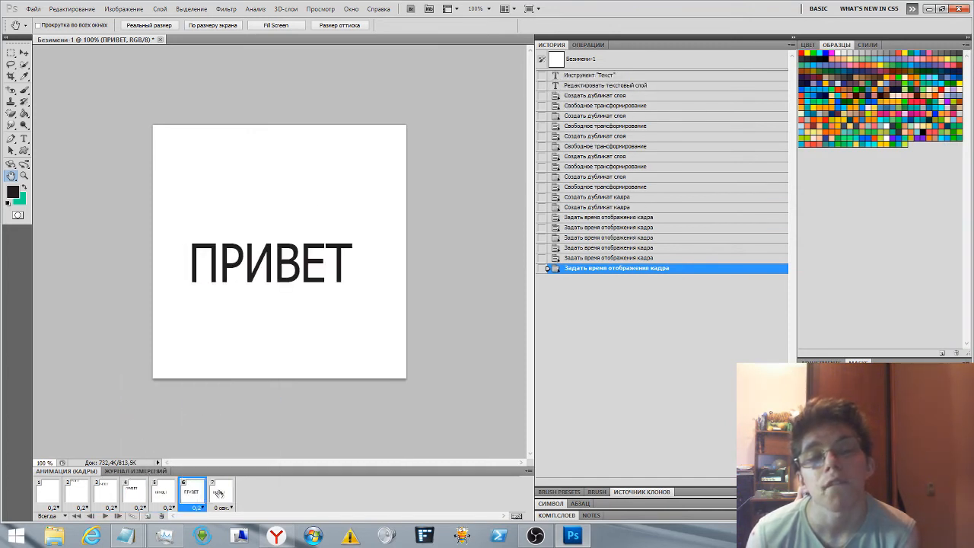
{"action": "left_click", "coordinate": [222, 508]}
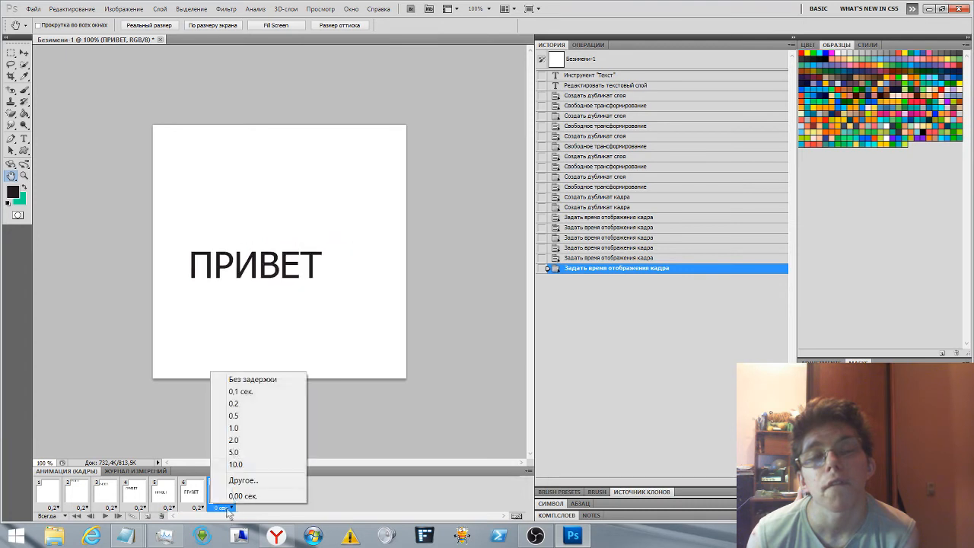
{"action": "left_click", "coordinate": [222, 404]}
Check the looping options and play the retimed animation from frame 1, stopping it after the preview
{"action": "left_click", "coordinate": [65, 517]}
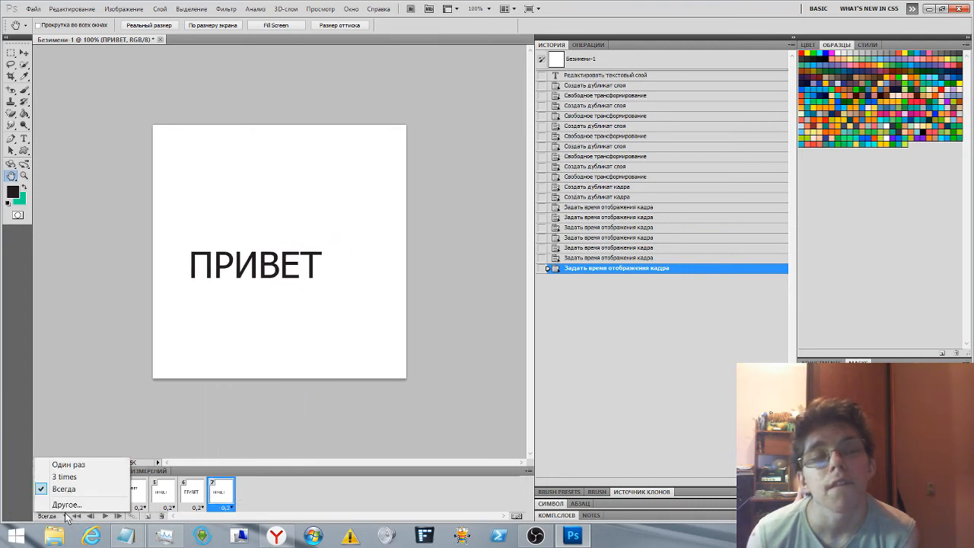
{"action": "left_click", "coordinate": [74, 515]}
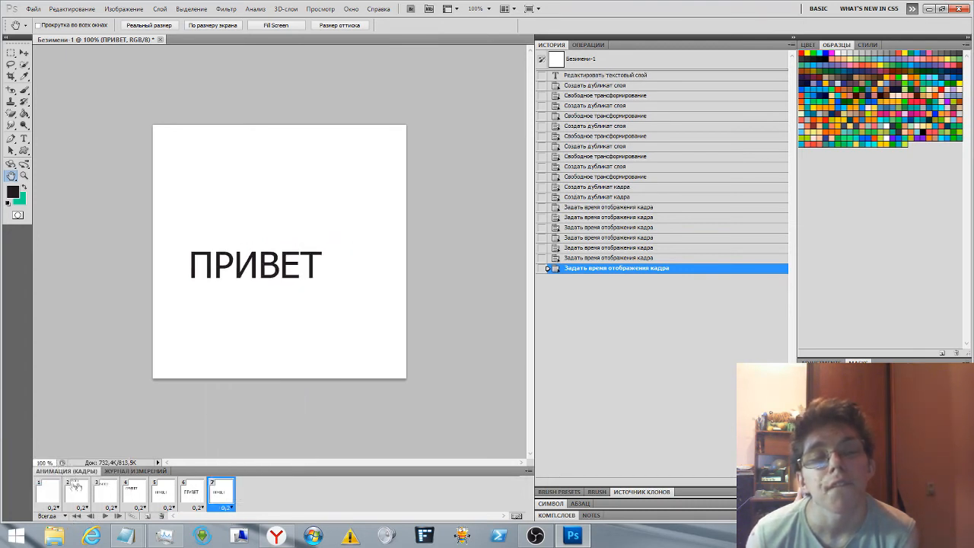
{"action": "left_click", "coordinate": [106, 516]}
{"action": "left_click", "coordinate": [51, 503]}
{"action": "left_click", "coordinate": [104, 516]}
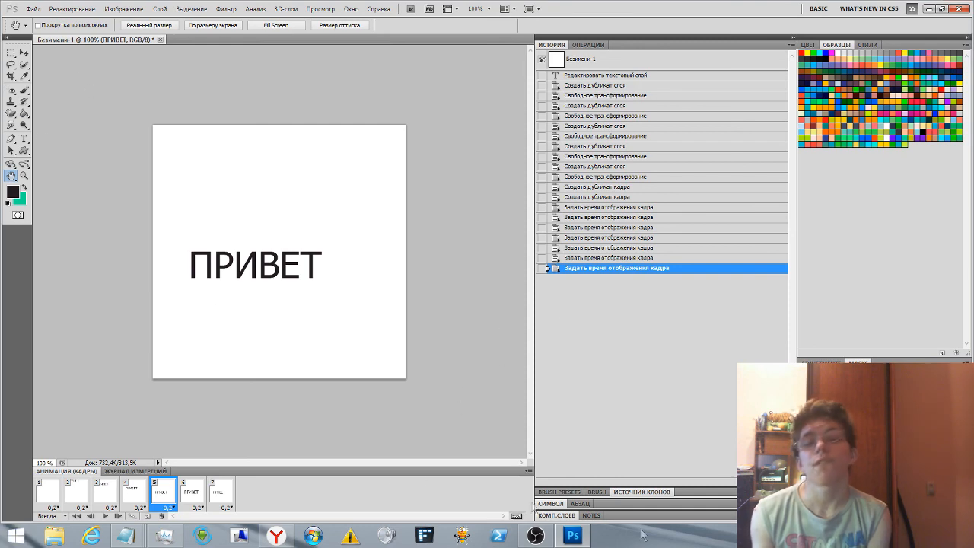
{"action": "left_click", "coordinate": [537, 536]}
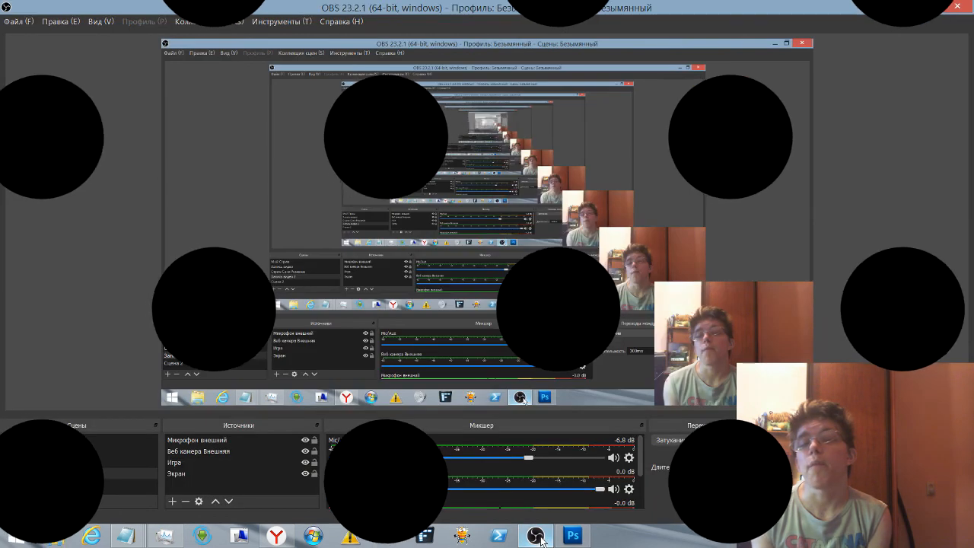